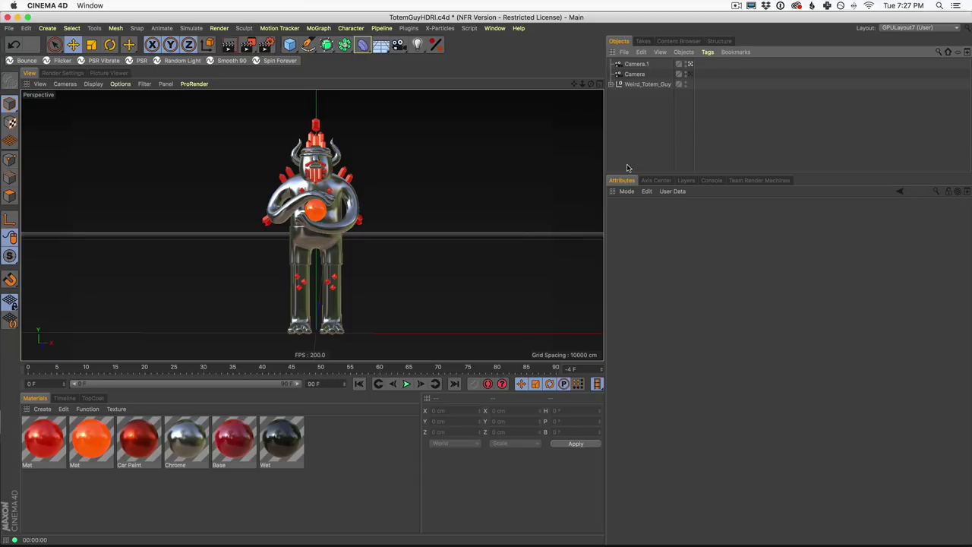
# Render the unlit totem figure in the viewport, showing it comes out nearly black
pyautogui.click(230, 48)
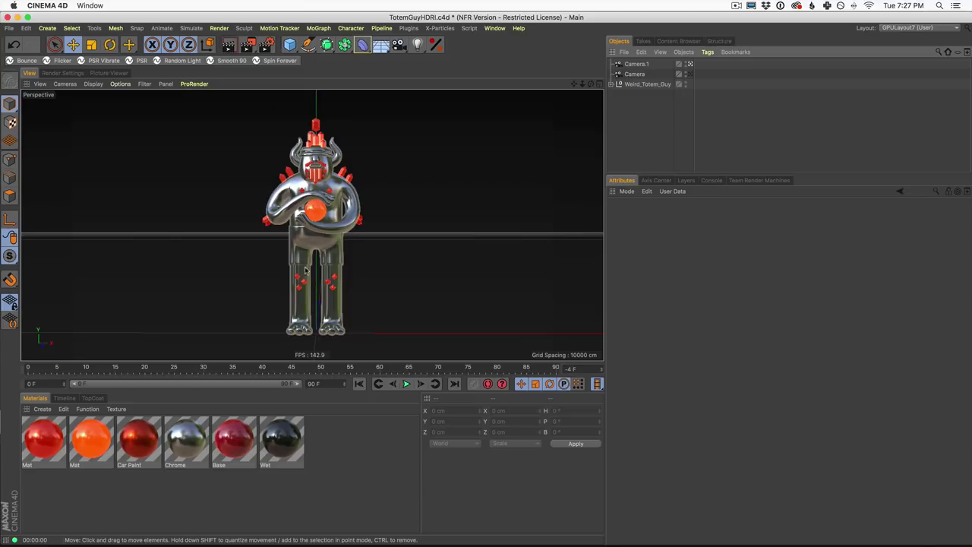
pyautogui.click(229, 48)
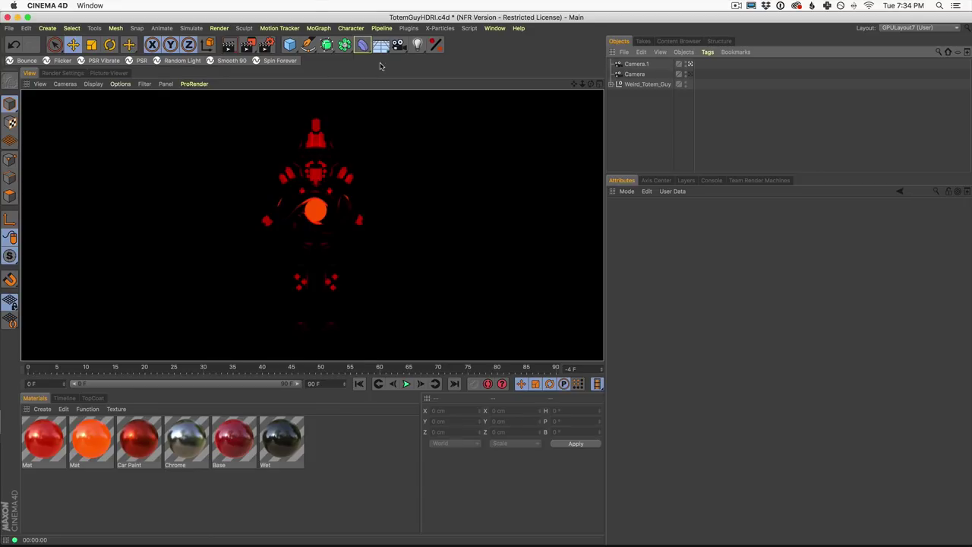
# Add an HDRI Studio Rig from Plugins and set its HDR rotation to 180°
pyautogui.click(411, 28)
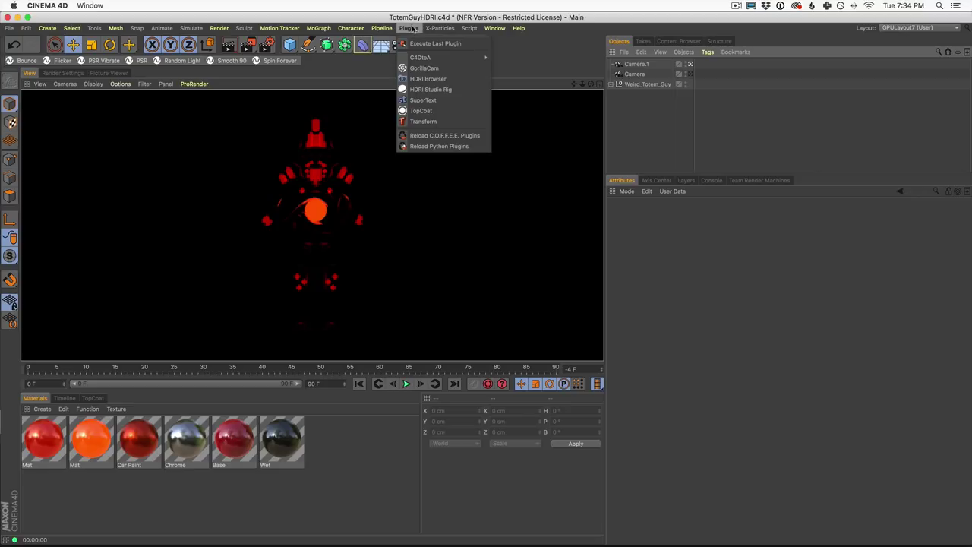
pyautogui.click(427, 90)
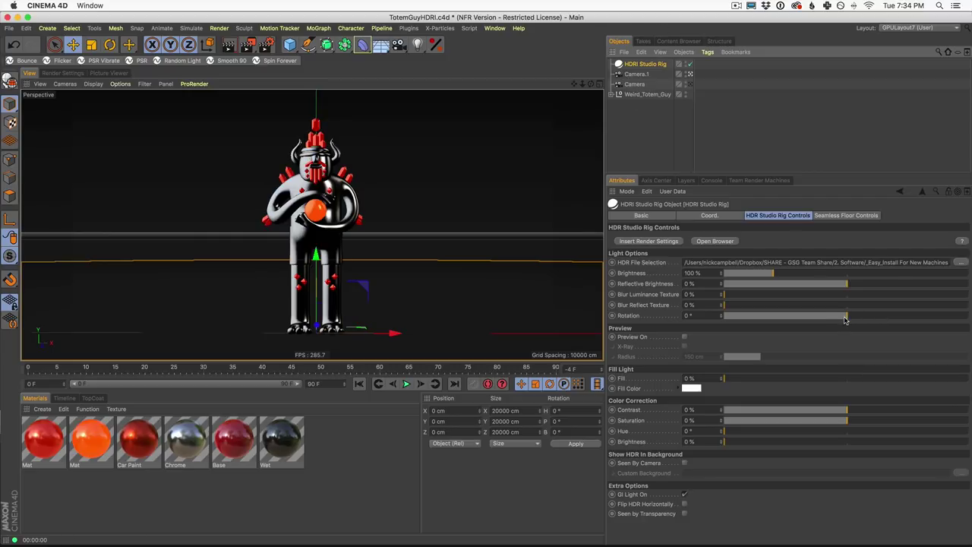
pyautogui.moveTo(848, 318); pyautogui.dragTo(752, 313)
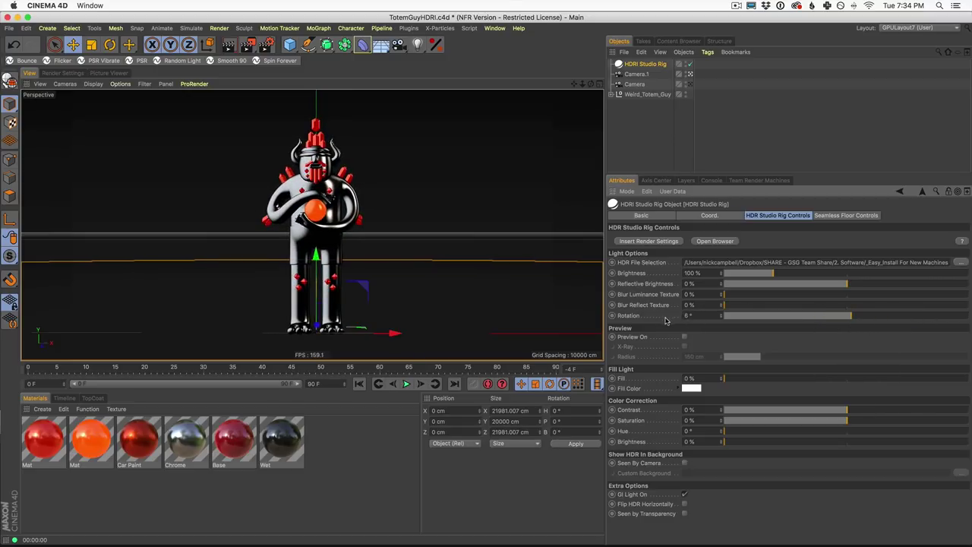
pyautogui.click(846, 319)
pyautogui.moveTo(846, 319)
pyautogui.mouseDown()
pyautogui.moveTo(733, 321)
pyautogui.moveTo(905, 319)
pyautogui.moveTo(971, 341)
pyautogui.moveTo(831, 329)
pyautogui.mouseUp()
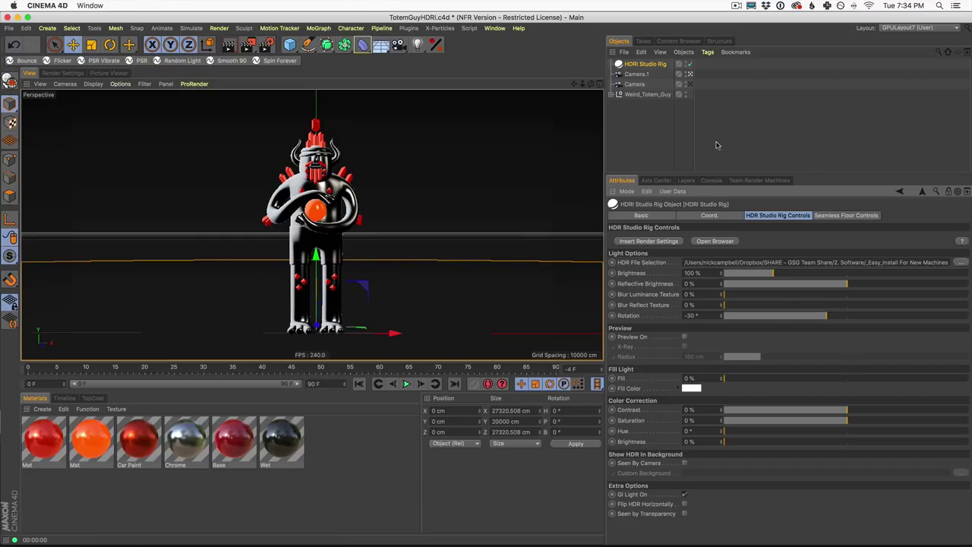
pyautogui.moveTo(811, 317); pyautogui.dragTo(963, 316)
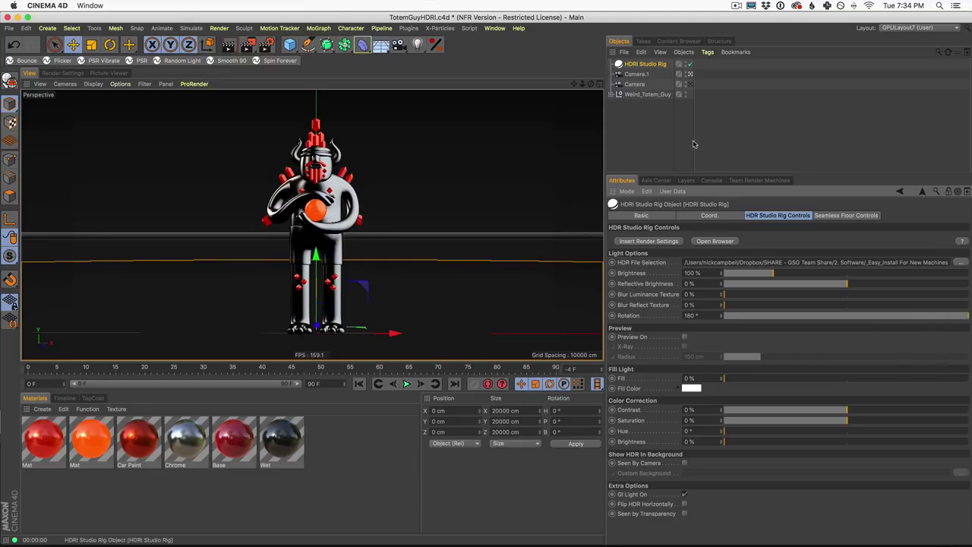
# In the HDRI Browser, look through the European Holiday and Studio Basics packs
pyautogui.click(715, 241)
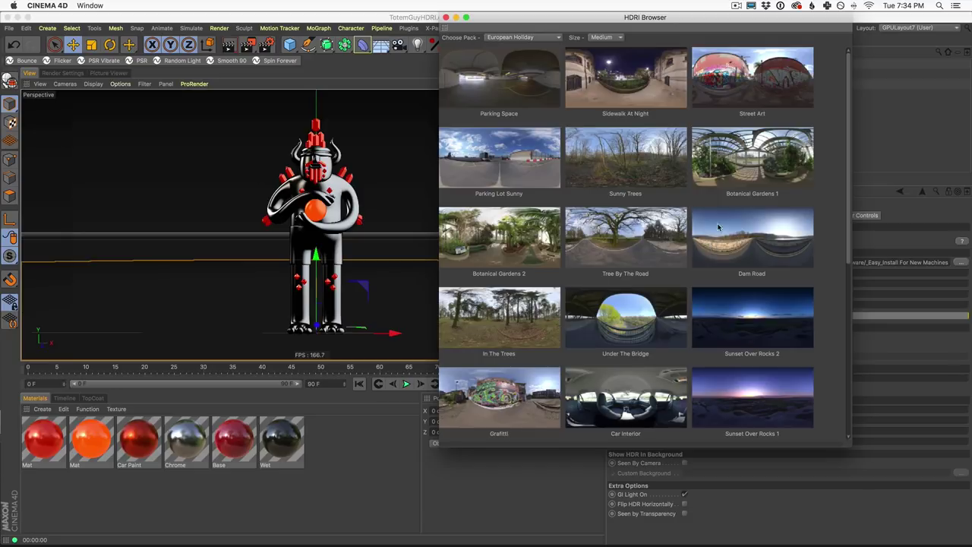
pyautogui.moveTo(629, 25); pyautogui.dragTo(641, 56)
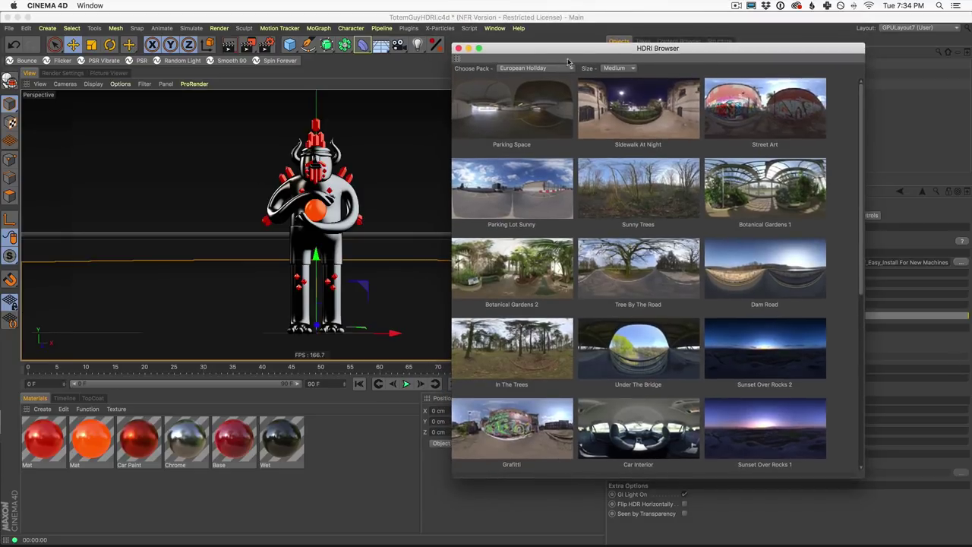
pyautogui.click(551, 68)
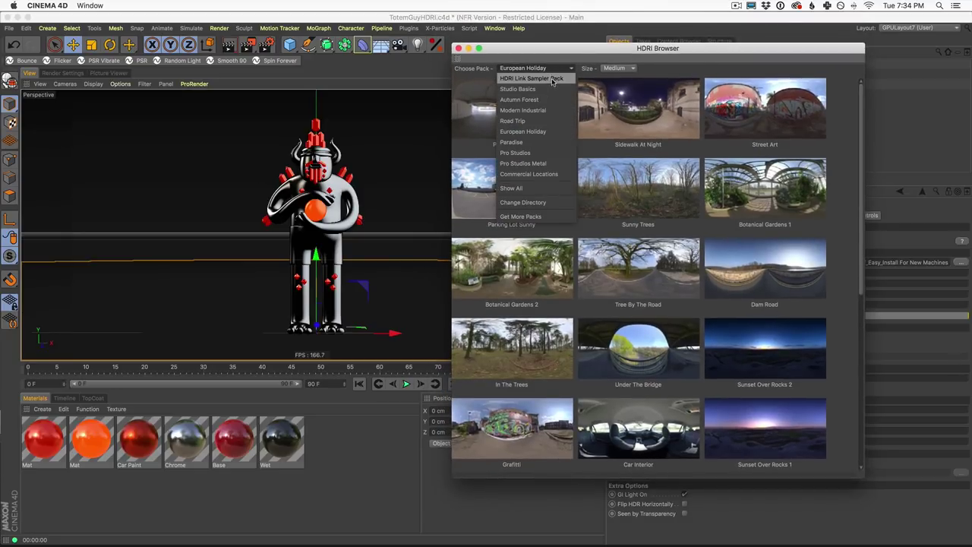
pyautogui.click(570, 326)
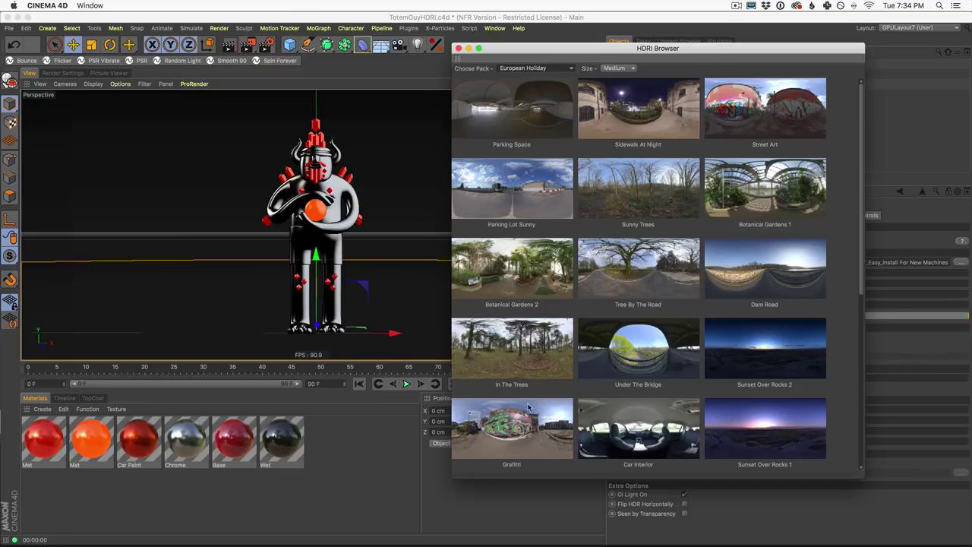
pyautogui.click(537, 69)
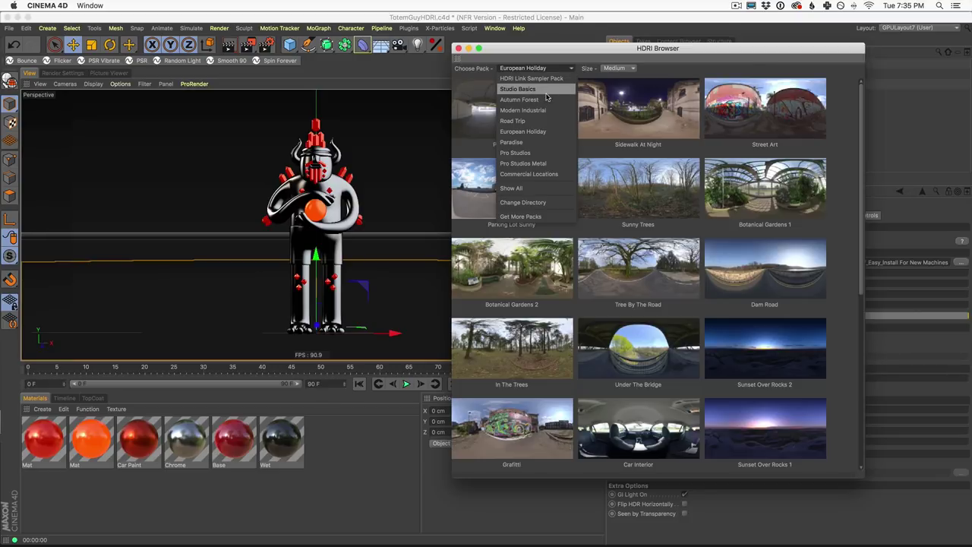
pyautogui.click(520, 89)
# Apply the European Holiday pack's Church Entrance HDRI to the rig and close the browser
pyautogui.click(545, 71)
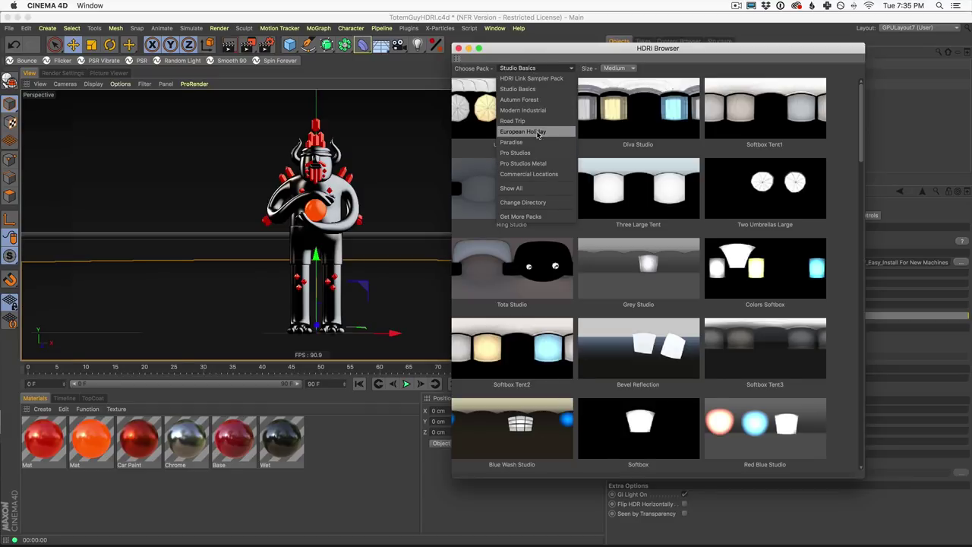
pyautogui.click(538, 132)
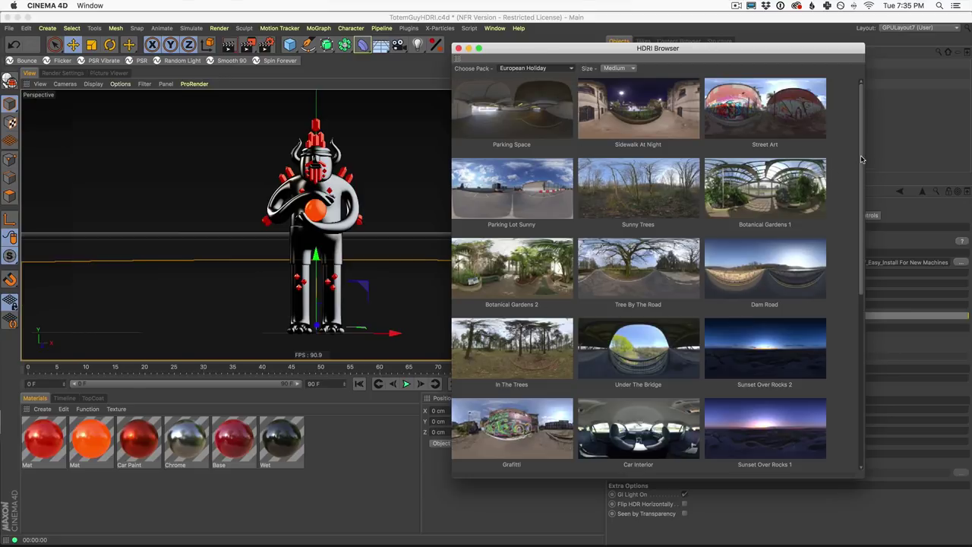
pyautogui.scroll(-5, 815, 286)
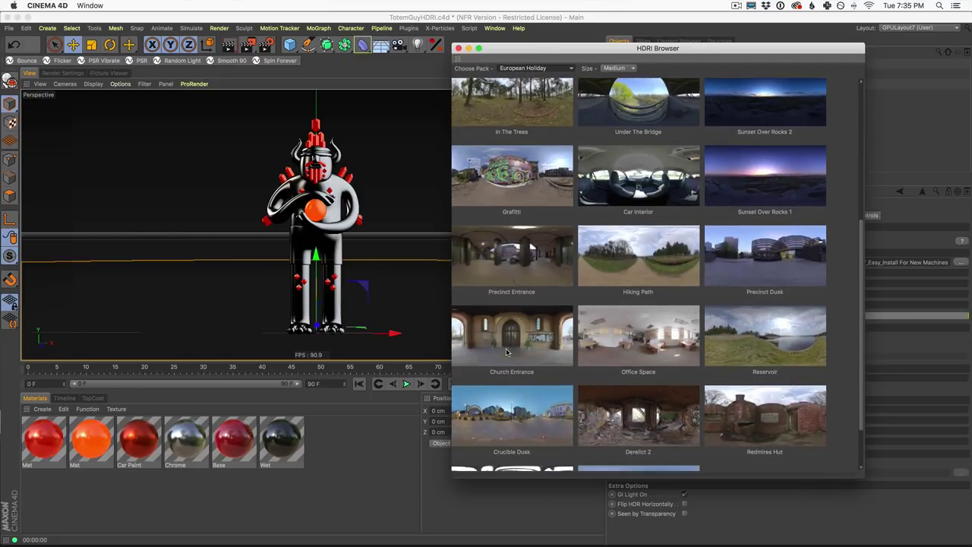
pyautogui.click(509, 351)
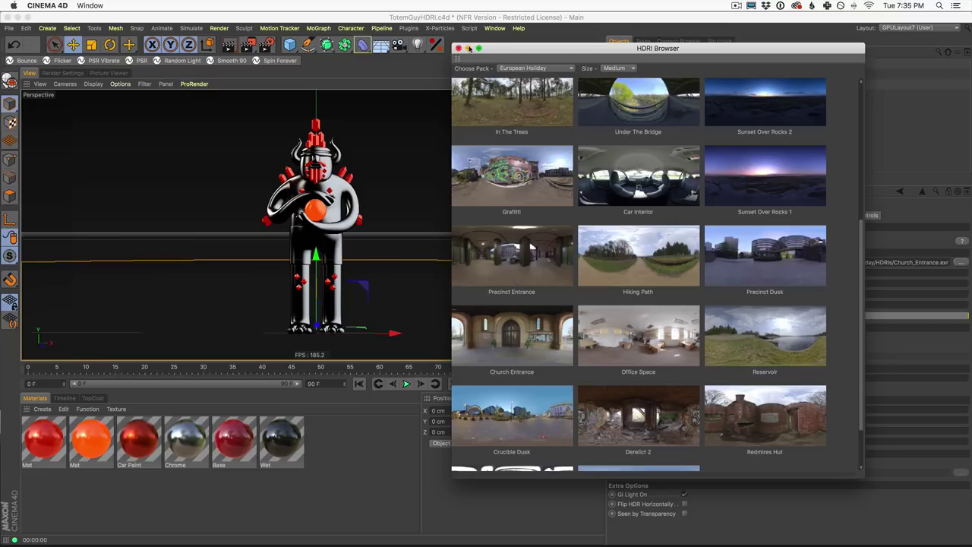
pyautogui.click(458, 48)
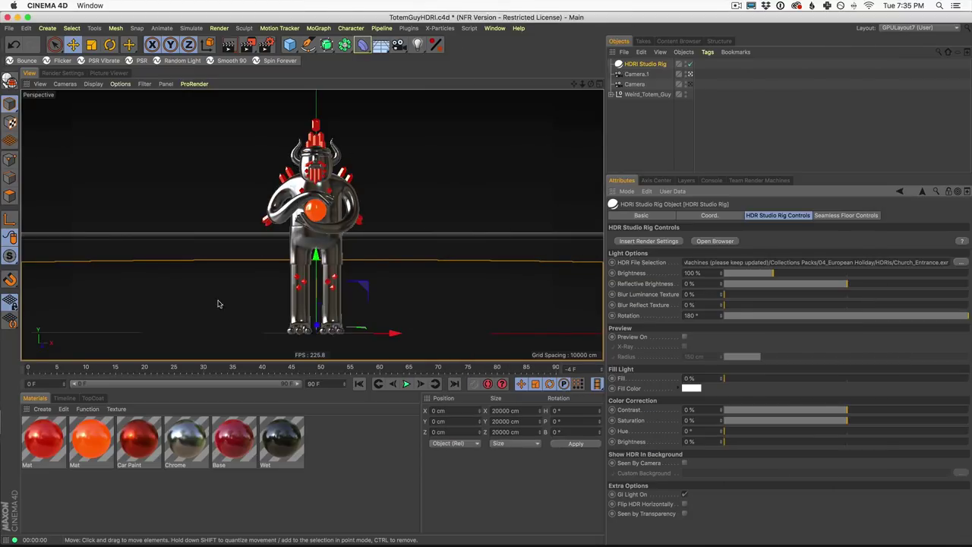
# Rotate the HDR to 16°, switch to the Sunset Over Rocks 2 HDRI, and render a preview
pyautogui.moveTo(847, 316)
pyautogui.mouseDown()
pyautogui.moveTo(743, 316)
pyautogui.moveTo(859, 323)
pyautogui.mouseUp()
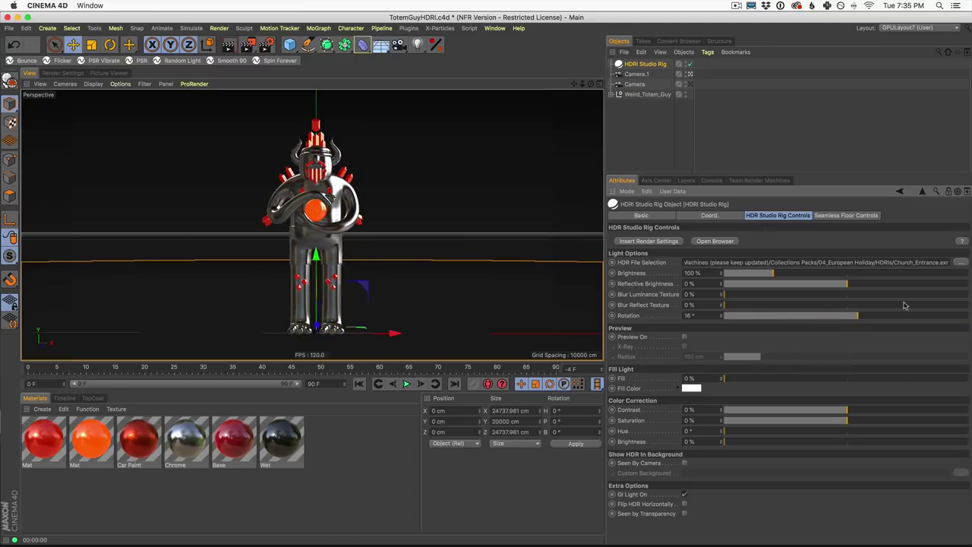
pyautogui.click(230, 46)
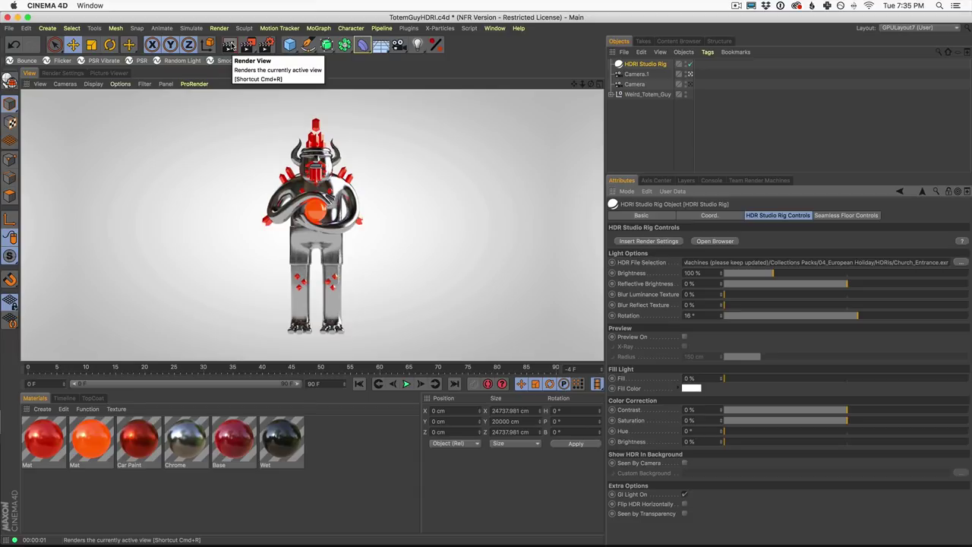
pyautogui.click(715, 241)
pyautogui.click(756, 343)
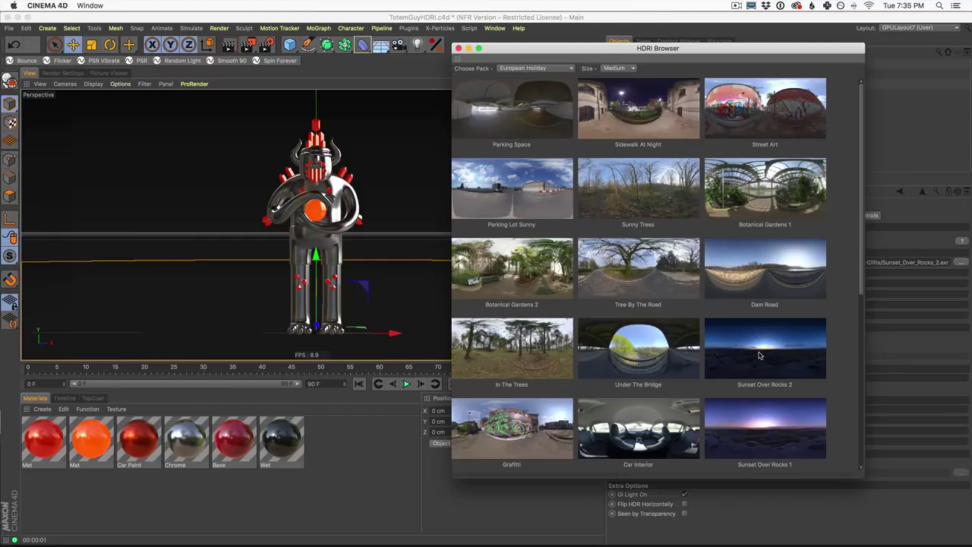
pyautogui.click(459, 48)
pyautogui.click(228, 48)
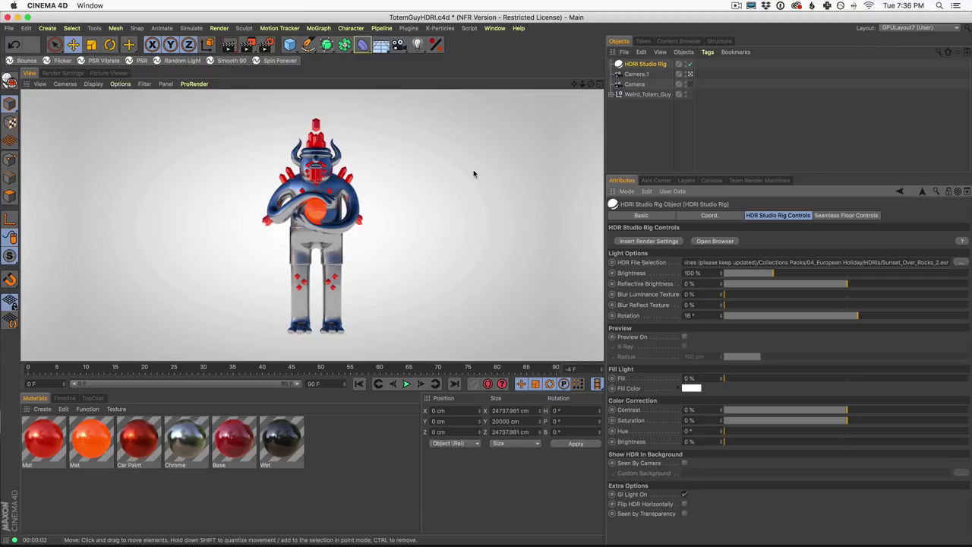
# Darken the Floor Gradient's left stop to 13% grey and its right stop to black
pyautogui.click(645, 66)
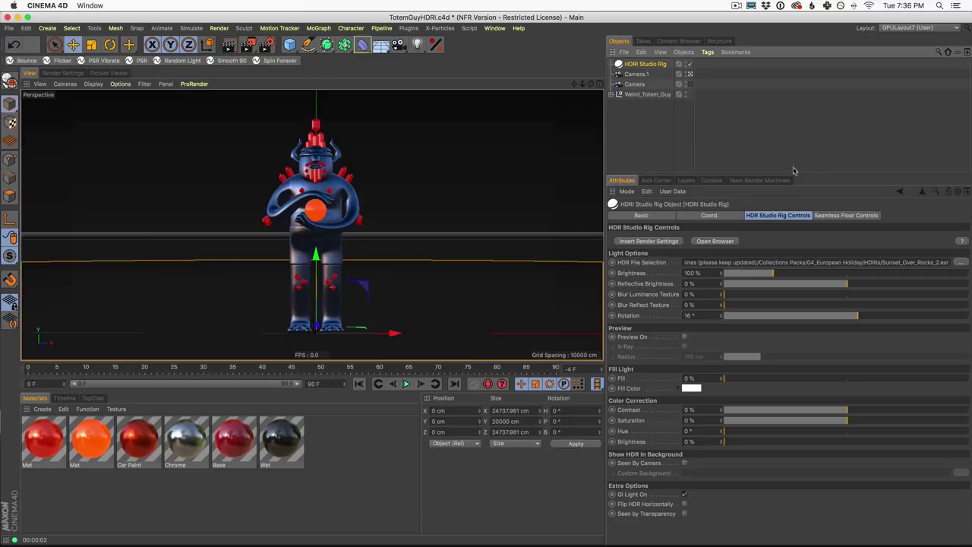
pyautogui.click(841, 216)
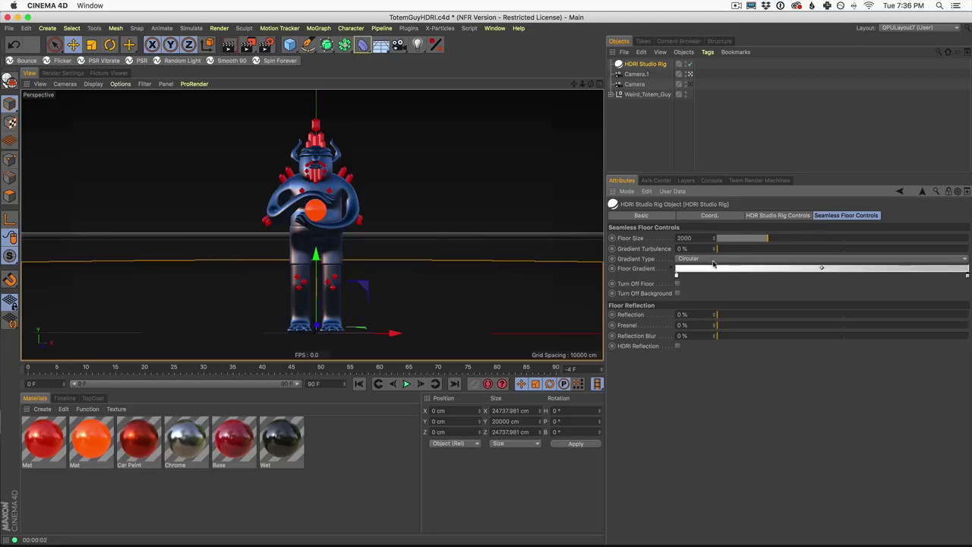
pyautogui.doubleClick(677, 276)
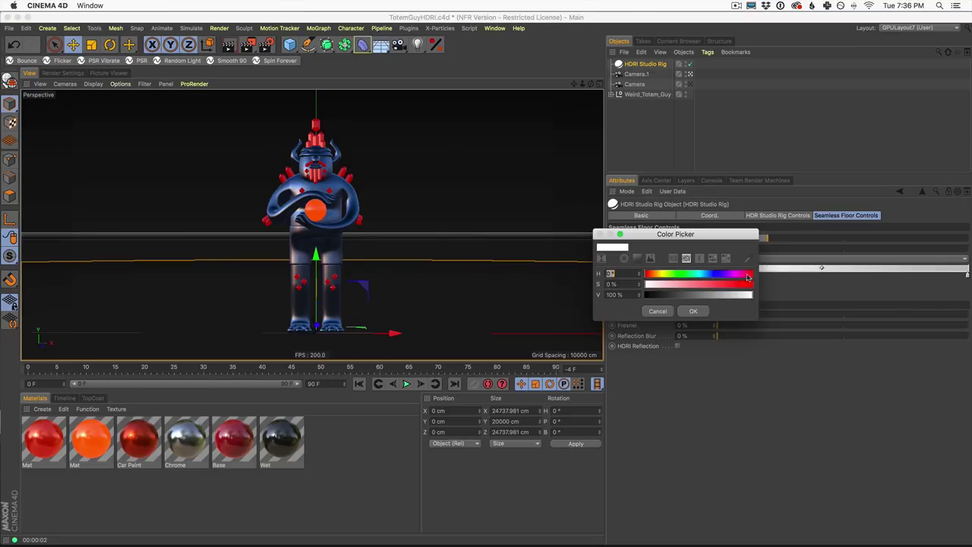
pyautogui.moveTo(686, 237); pyautogui.dragTo(607, 238)
pyautogui.moveTo(627, 298); pyautogui.dragTo(603, 301)
pyautogui.click(639, 314)
pyautogui.doubleClick(968, 275)
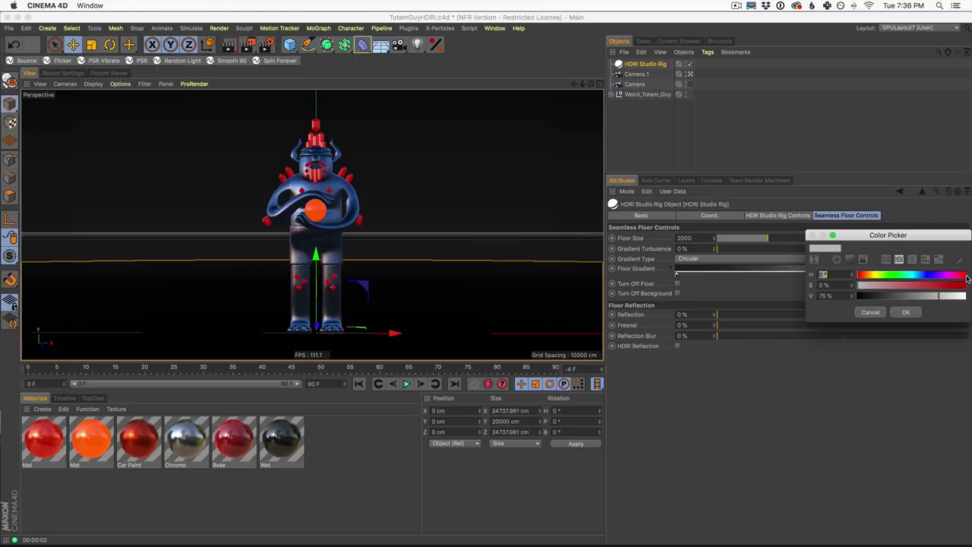
pyautogui.click(908, 313)
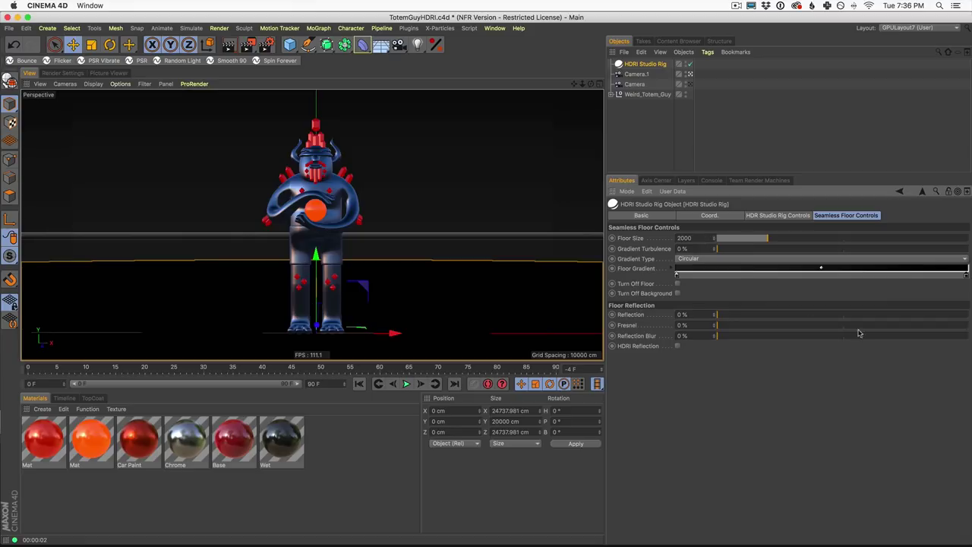
# Give the seamless floor 28% reflection, 18% reflection blur and 7% Fresnel, checking with renders
pyautogui.click(228, 46)
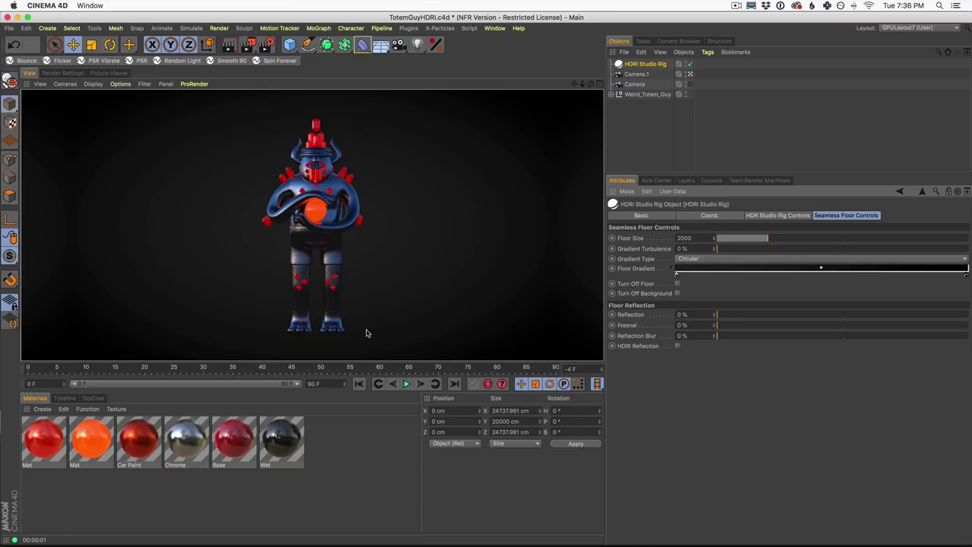
pyautogui.click(319, 230)
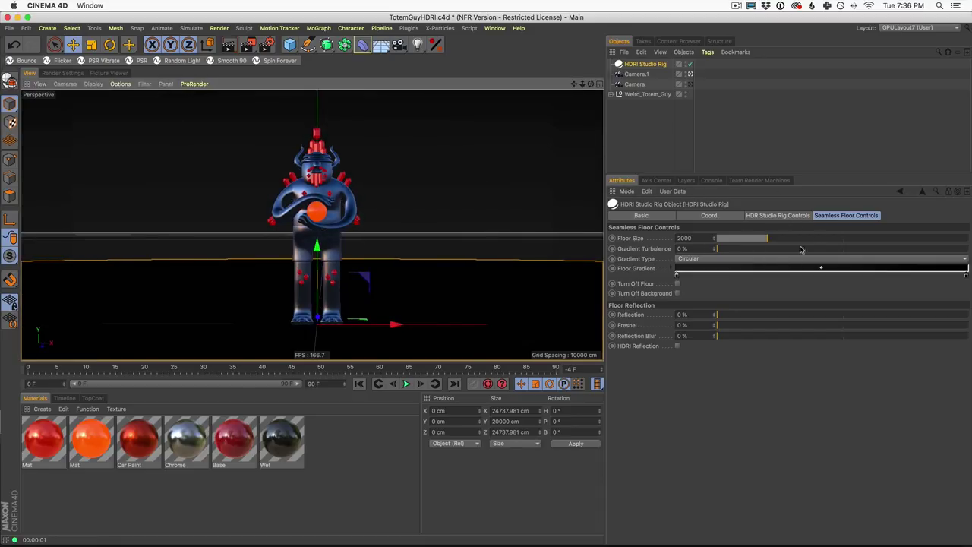
pyautogui.click(839, 219)
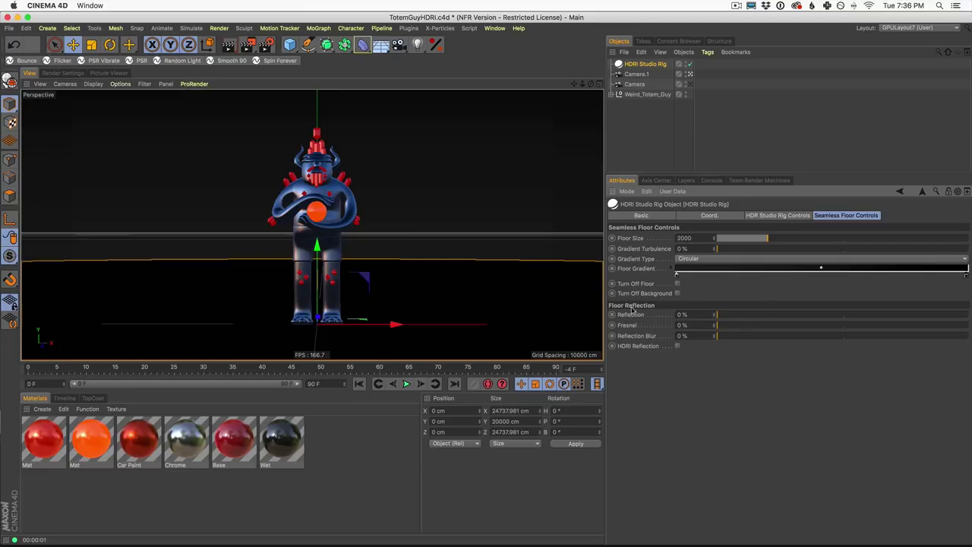
pyautogui.moveTo(757, 316); pyautogui.dragTo(788, 314)
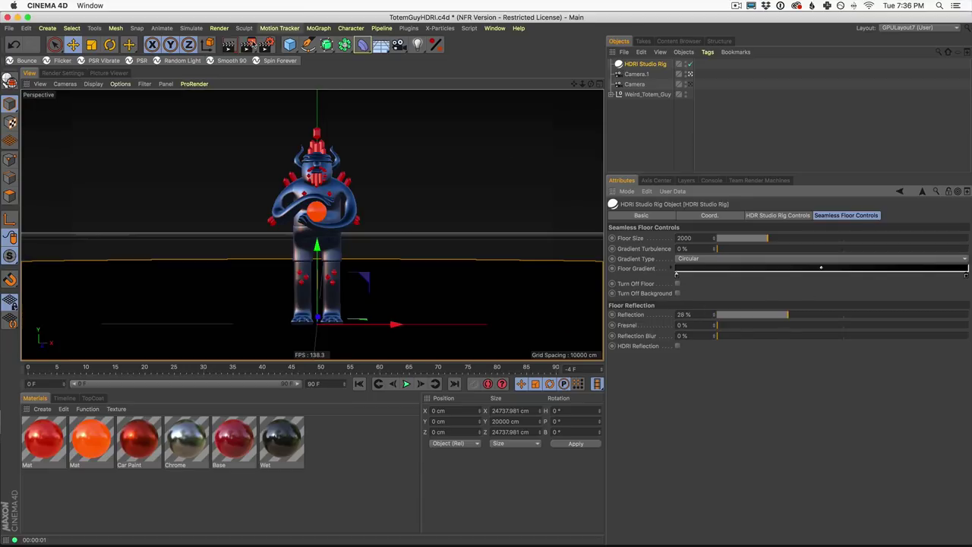
pyautogui.click(229, 44)
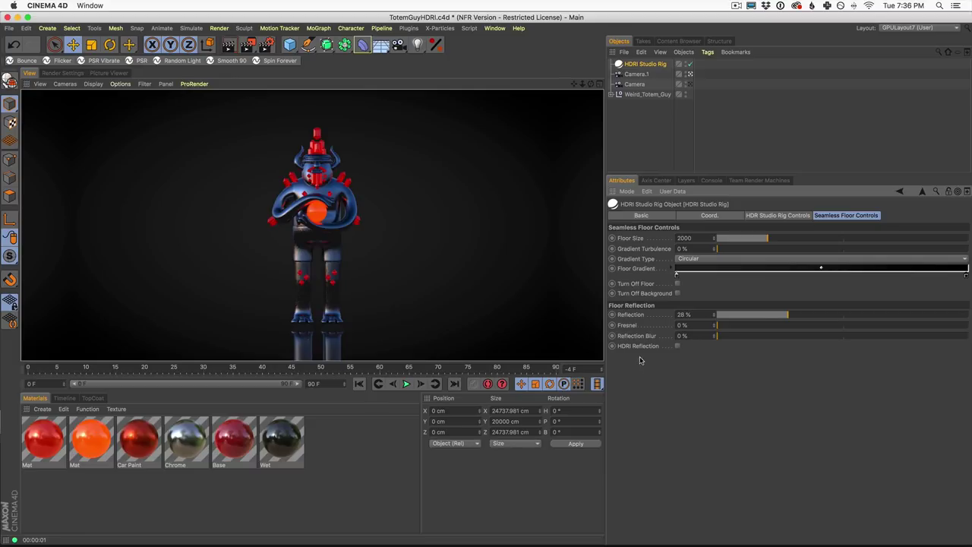
pyautogui.moveTo(727, 337); pyautogui.dragTo(763, 337)
pyautogui.click(735, 325)
# Lower Weird_Totem_Guy slightly onto the floor and render to check its placement
pyautogui.click(646, 94)
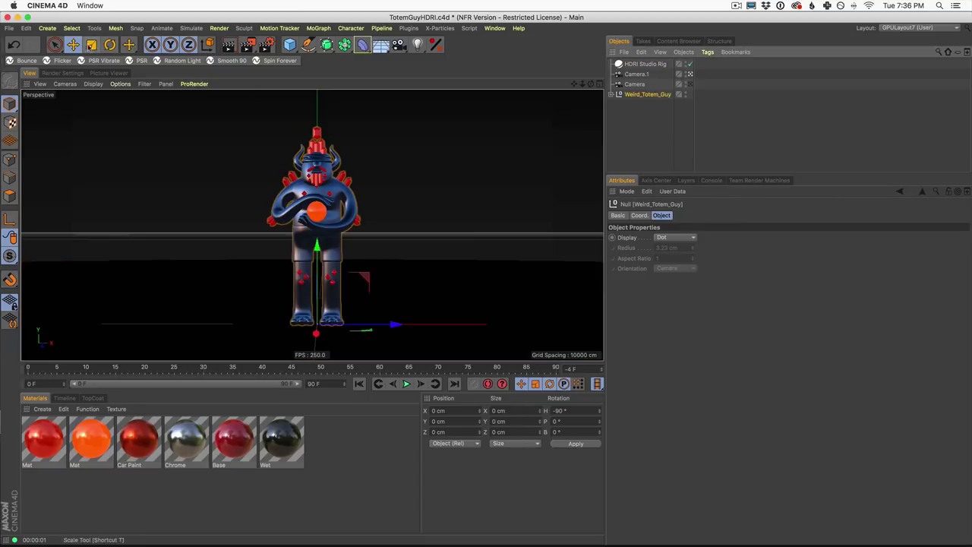
pyautogui.moveTo(317, 244); pyautogui.dragTo(320, 252)
pyautogui.click(229, 48)
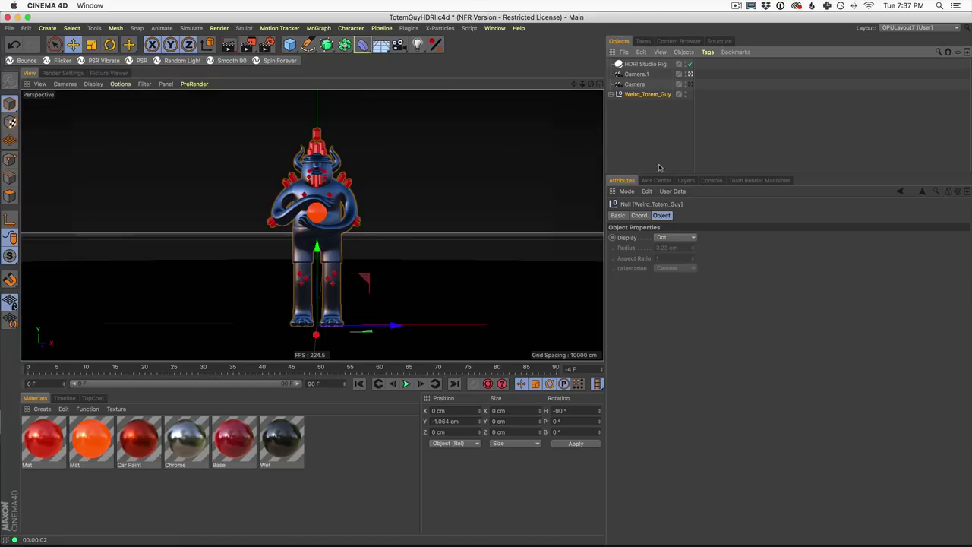
pyautogui.click(644, 64)
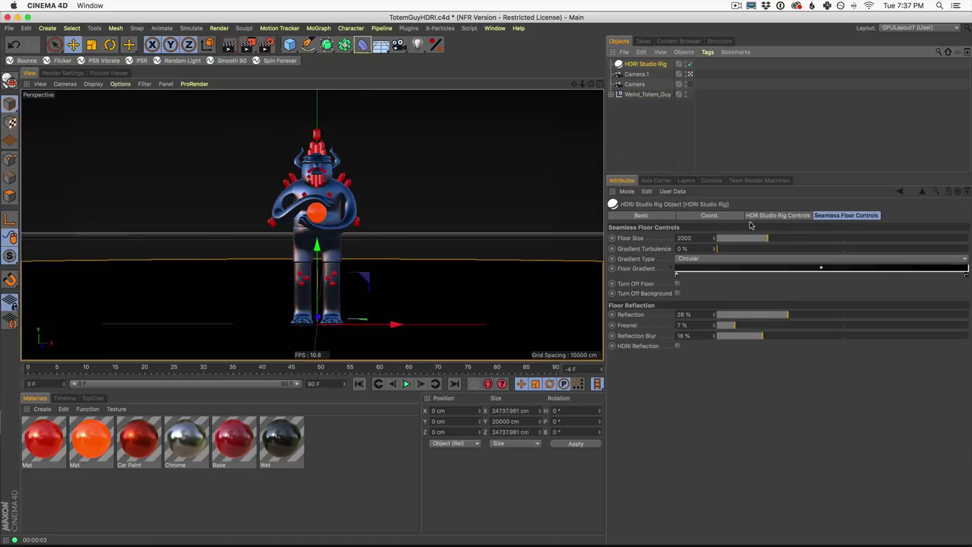
pyautogui.click(777, 216)
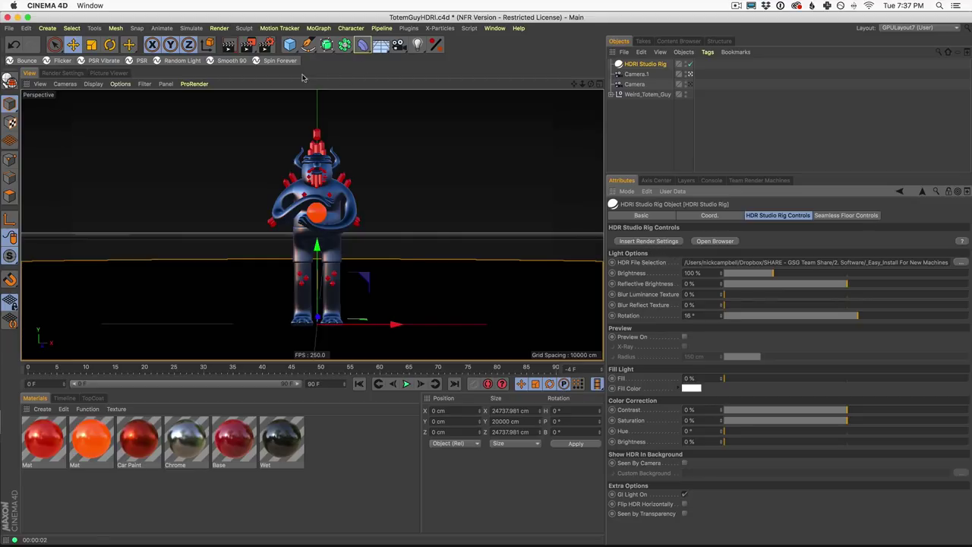
pyautogui.click(61, 73)
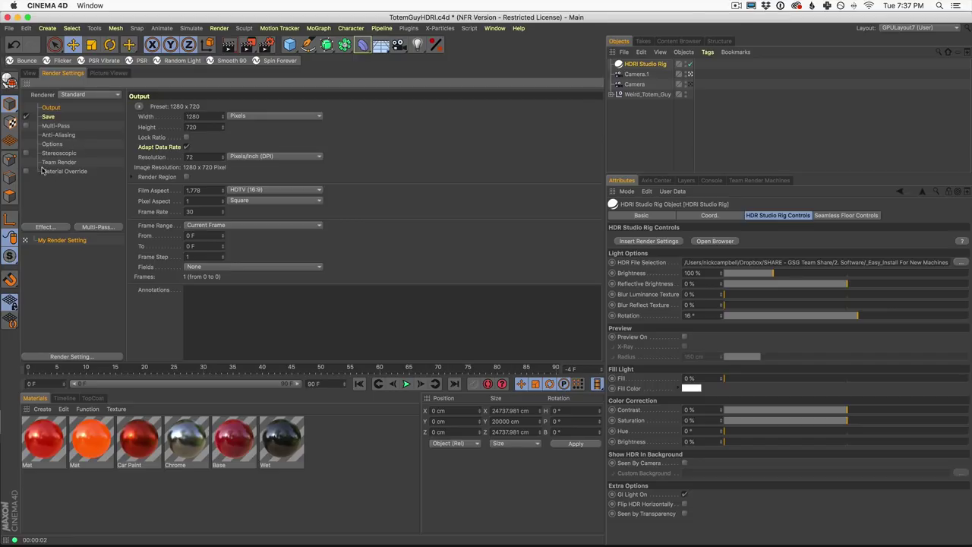
pyautogui.click(29, 73)
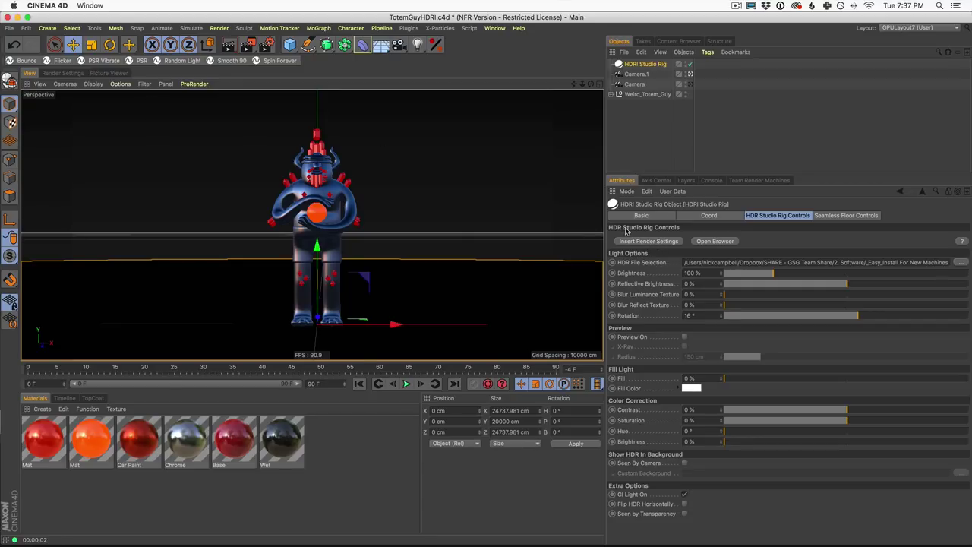
# Insert the GSG HDRI render presets and make GI Progressive the active render setting
pyautogui.click(657, 242)
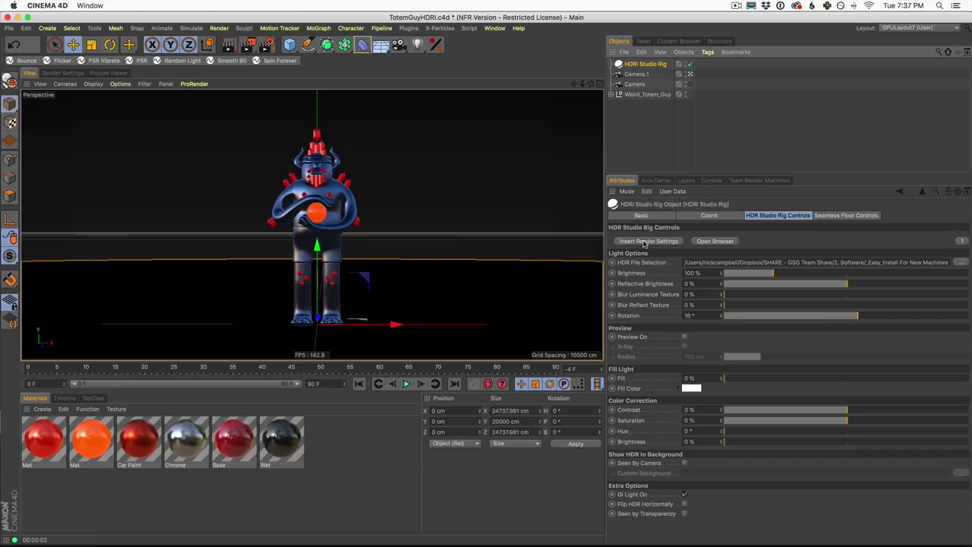
pyautogui.click(63, 75)
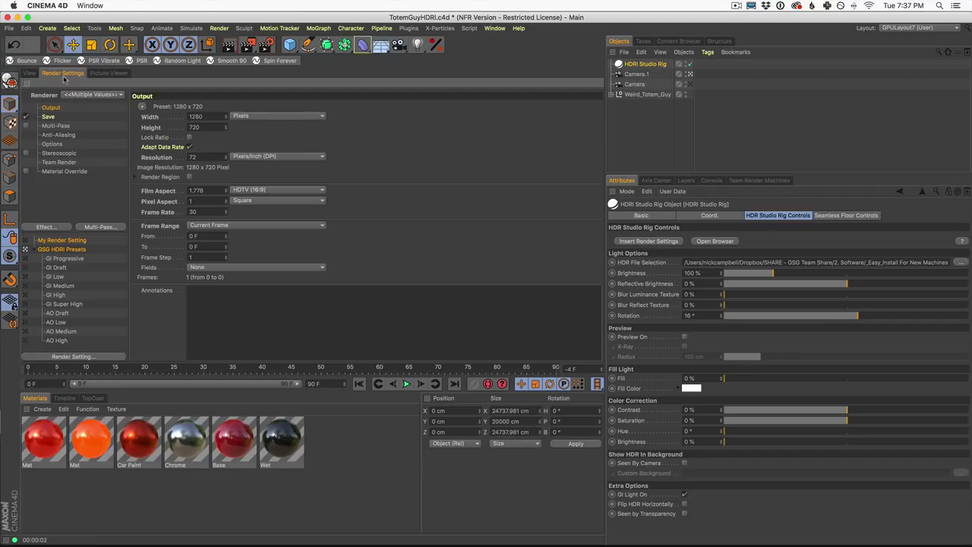
pyautogui.click(25, 258)
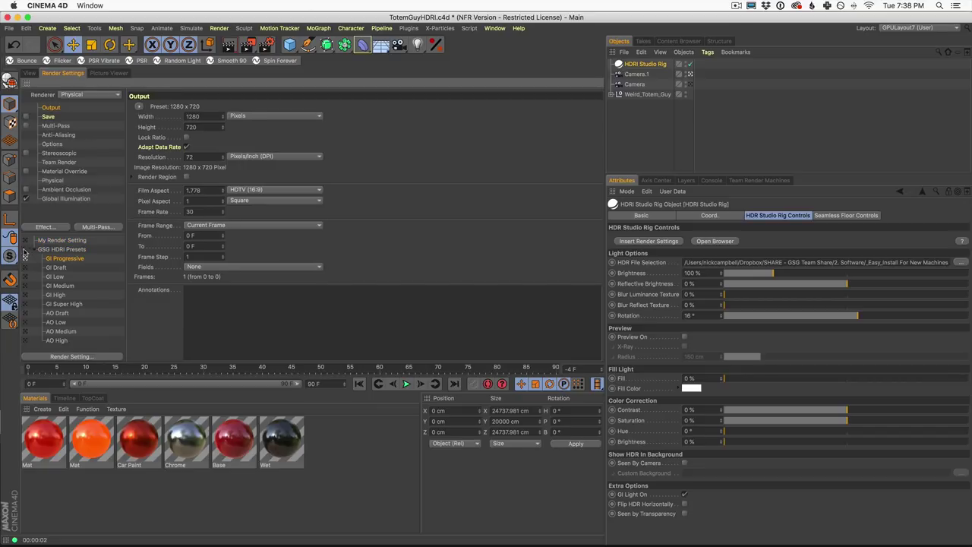
pyautogui.click(30, 73)
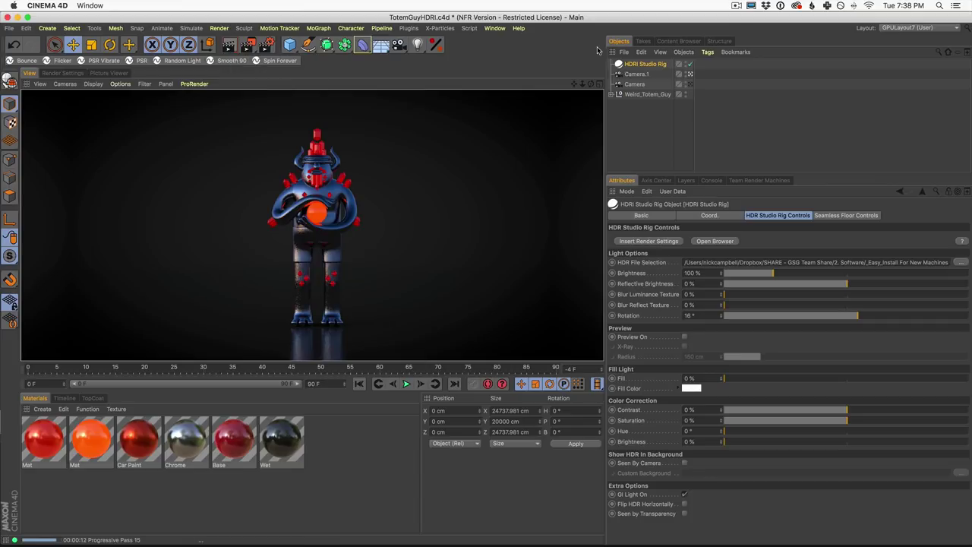
# Look through the close-up camera and render the close-up view
pyautogui.click(691, 84)
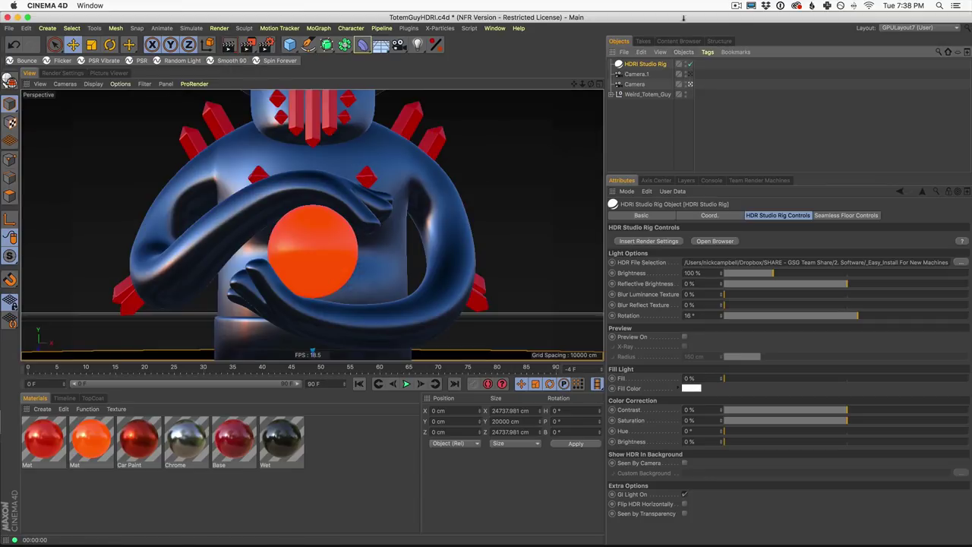
pyautogui.click(230, 43)
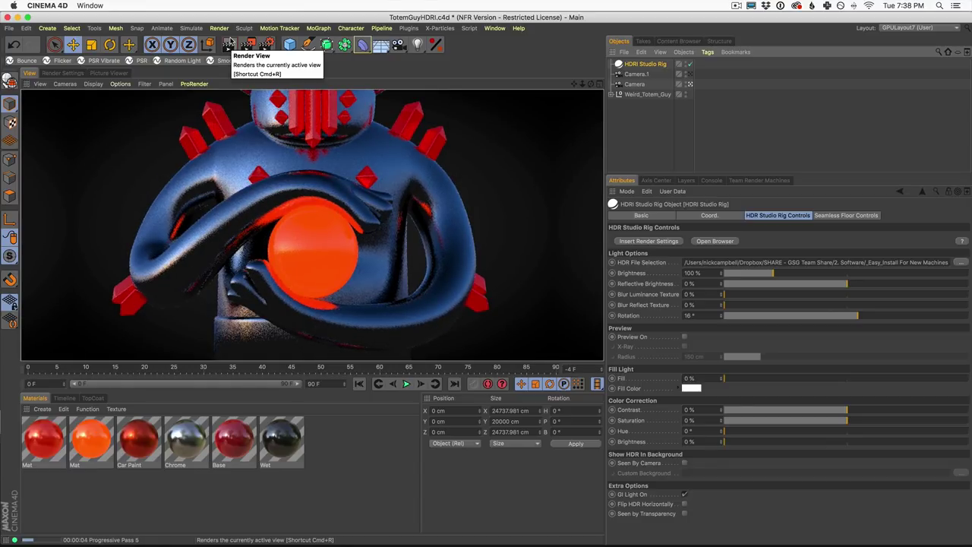
pyautogui.click(640, 66)
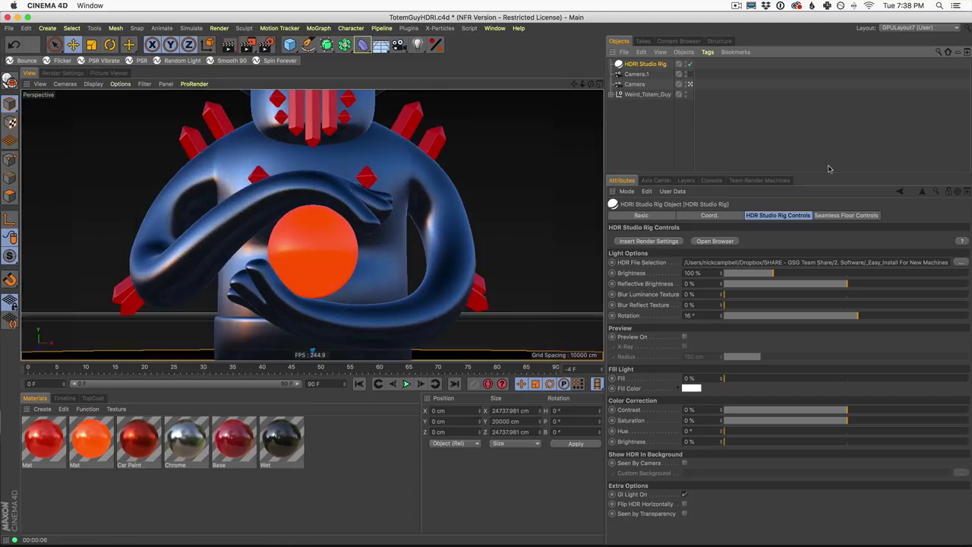
# Turn Off Floor in Seamless Floor Controls, render without it, and reselect the HDRI Studio Rig
pyautogui.click(845, 217)
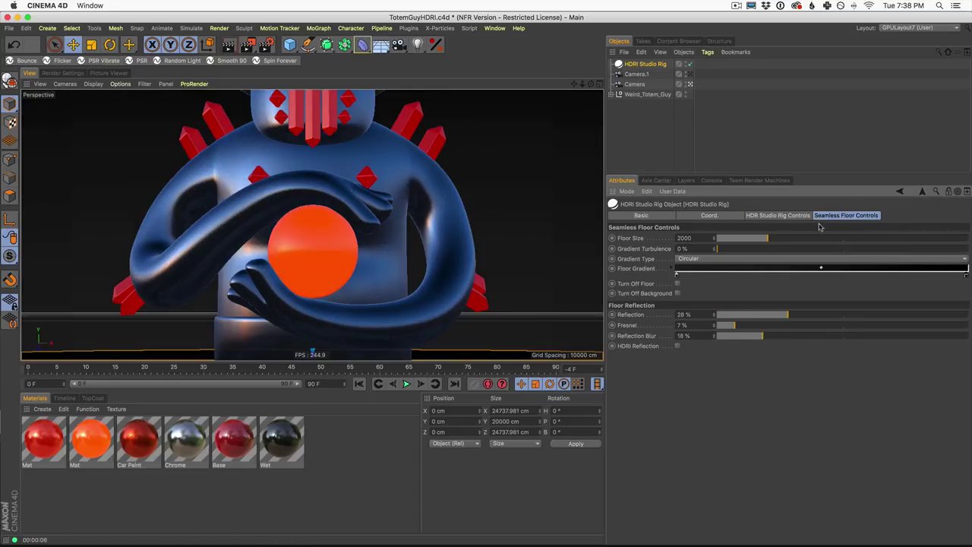
pyautogui.click(678, 284)
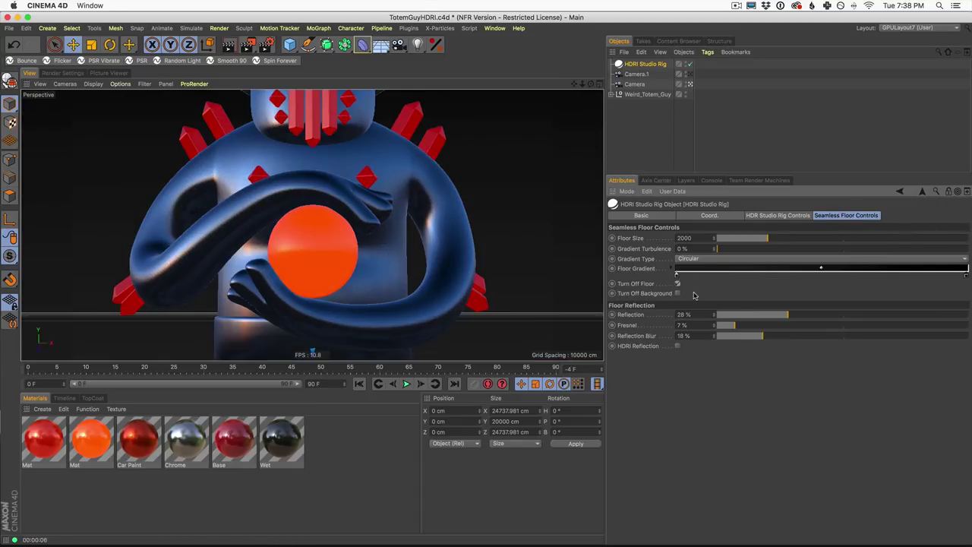
pyautogui.click(228, 47)
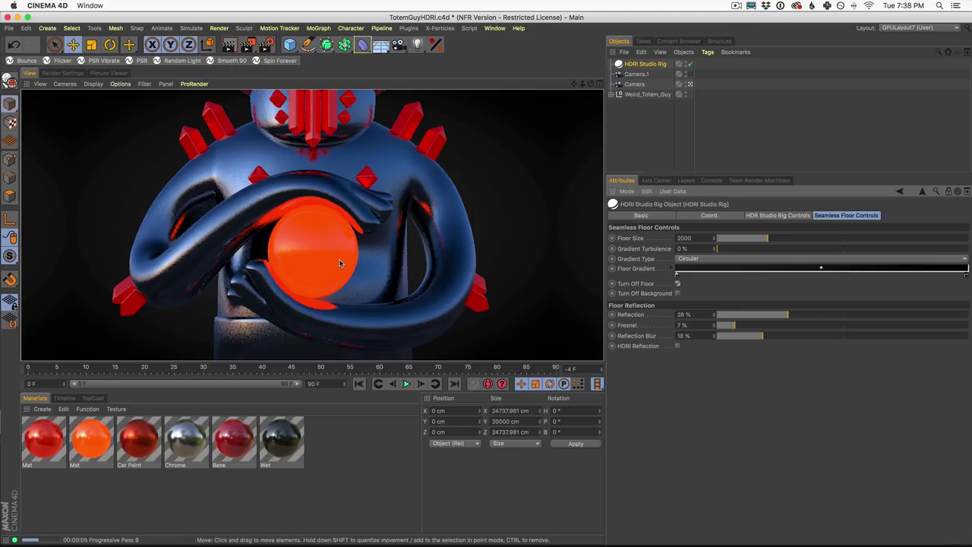
pyautogui.click(329, 281)
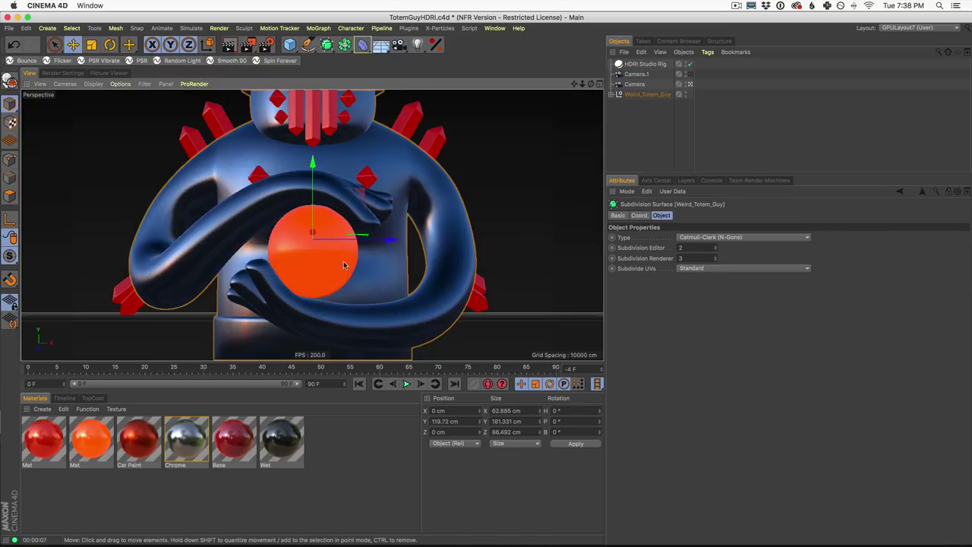
pyautogui.click(646, 64)
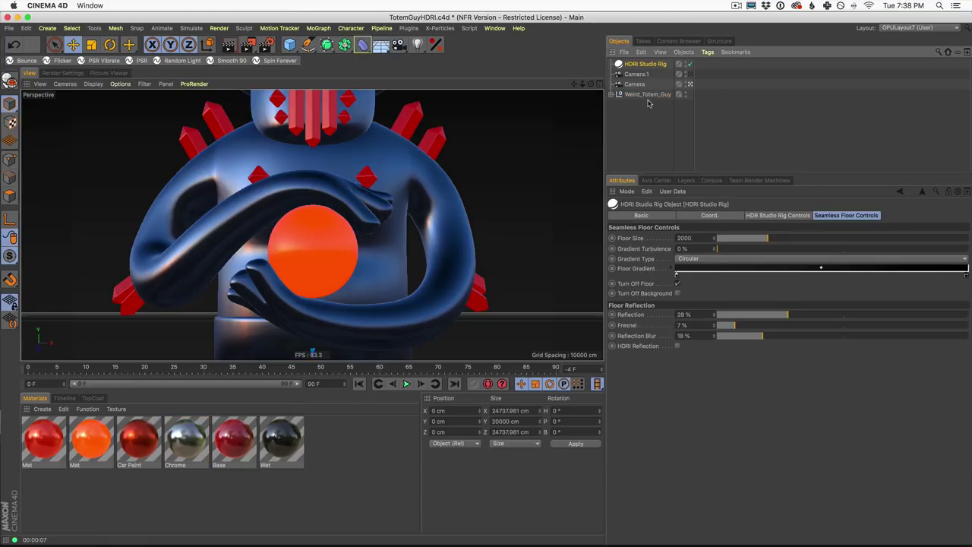
pyautogui.keyDown('alt'); pyautogui.moveTo(336, 248); pyautogui.dragTo(343, 226); pyautogui.keyUp('alt')
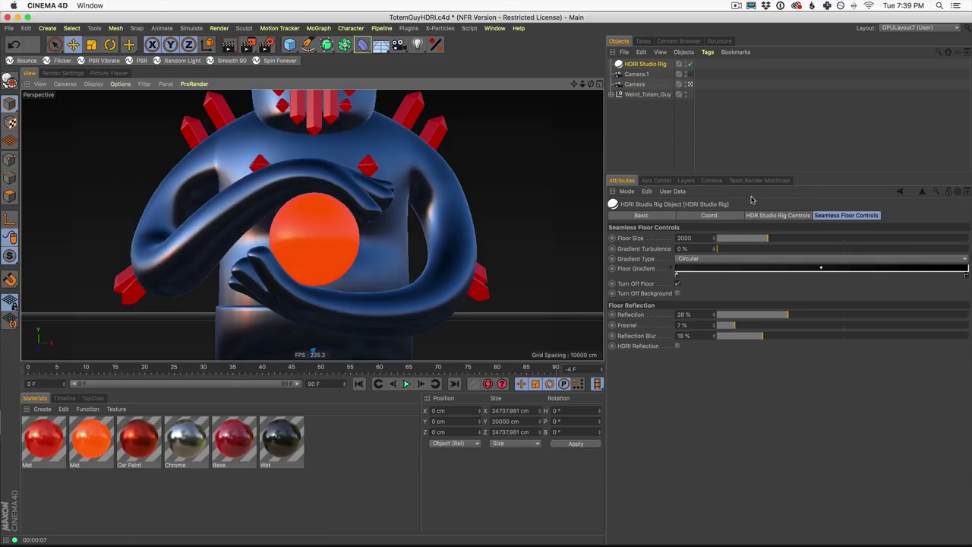
# Set the rig's HDR environment to Parking_Space.exr rotated to -44°
pyautogui.click(784, 216)
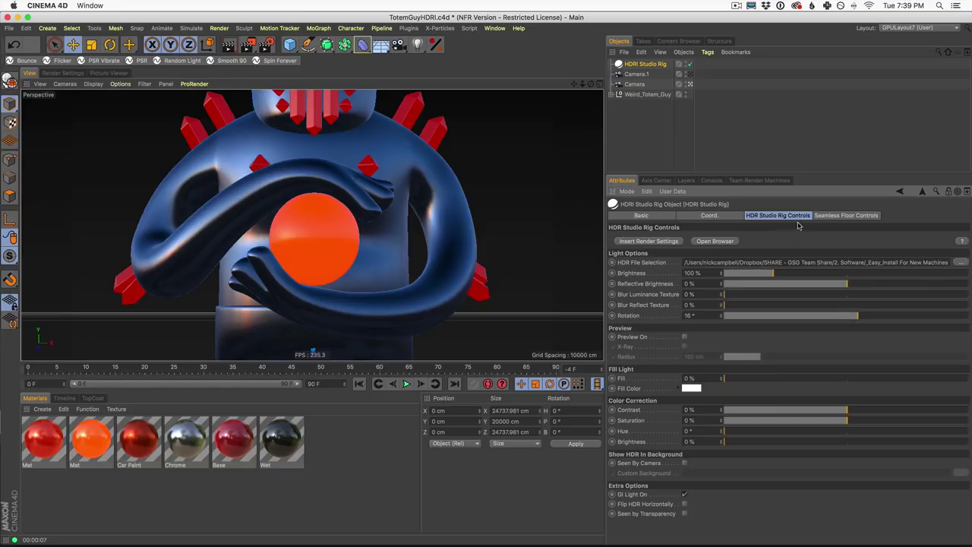
pyautogui.click(717, 242)
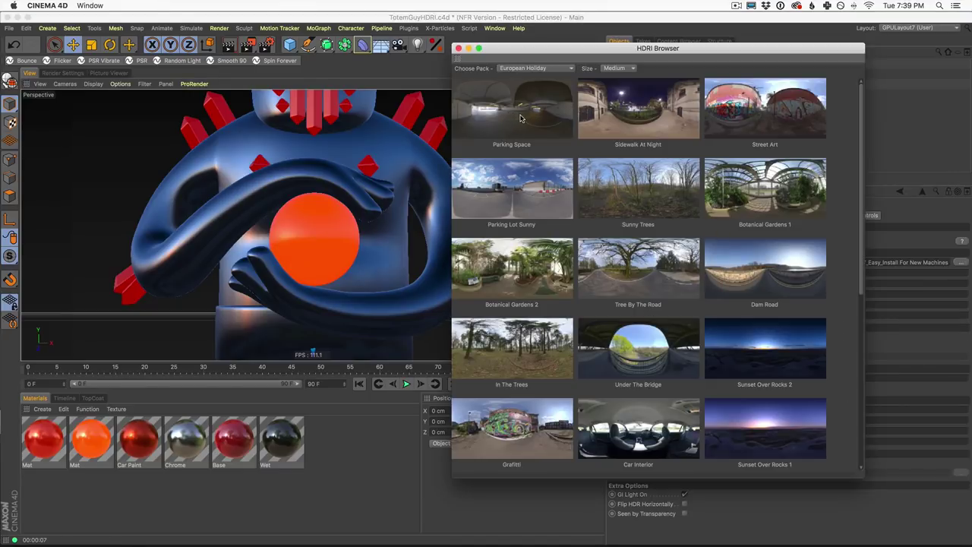
pyautogui.moveTo(554, 48); pyautogui.dragTo(760, 413)
pyautogui.moveTo(856, 315); pyautogui.dragTo(816, 320)
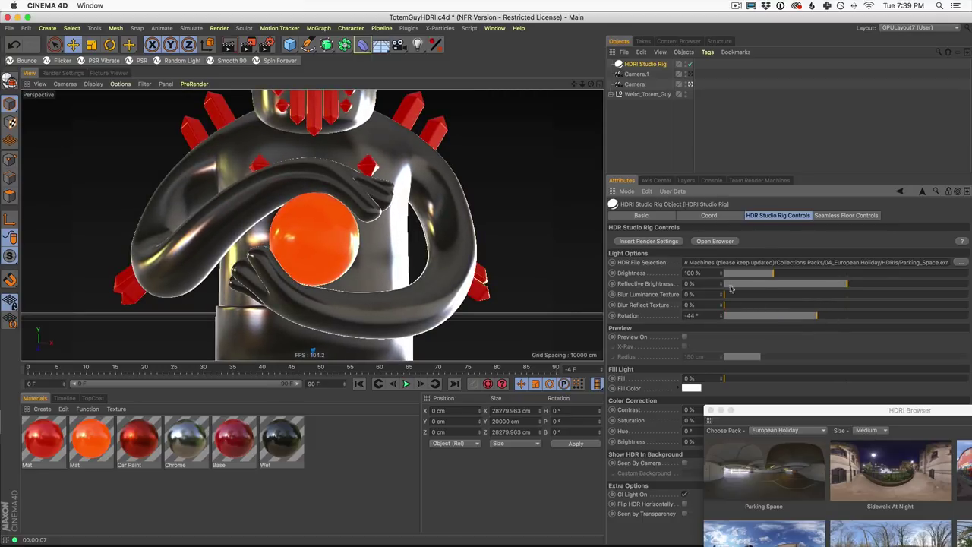
# Make the floor gradient stop blue (H 208°, S 47%, V 35%), render, and open Render Settings
pyautogui.click(845, 216)
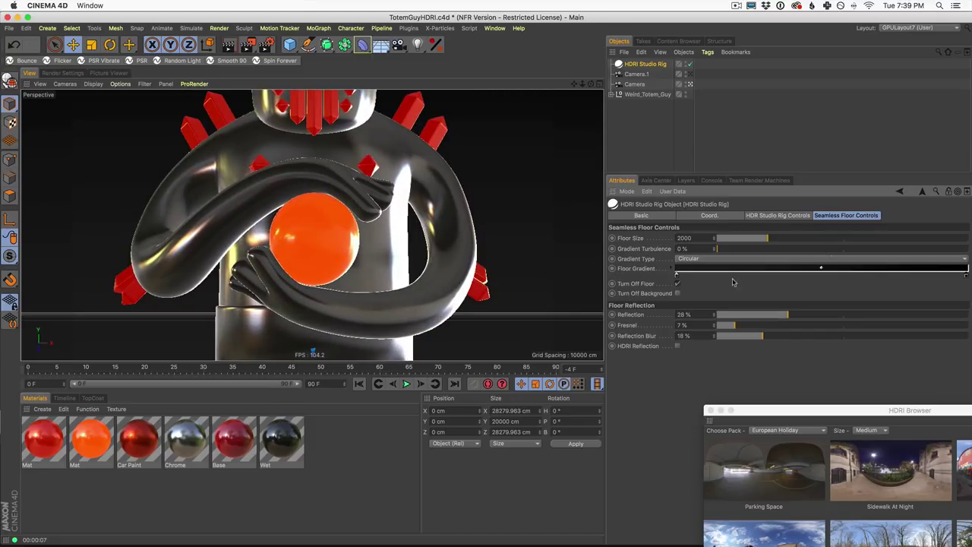
pyautogui.doubleClick(679, 280)
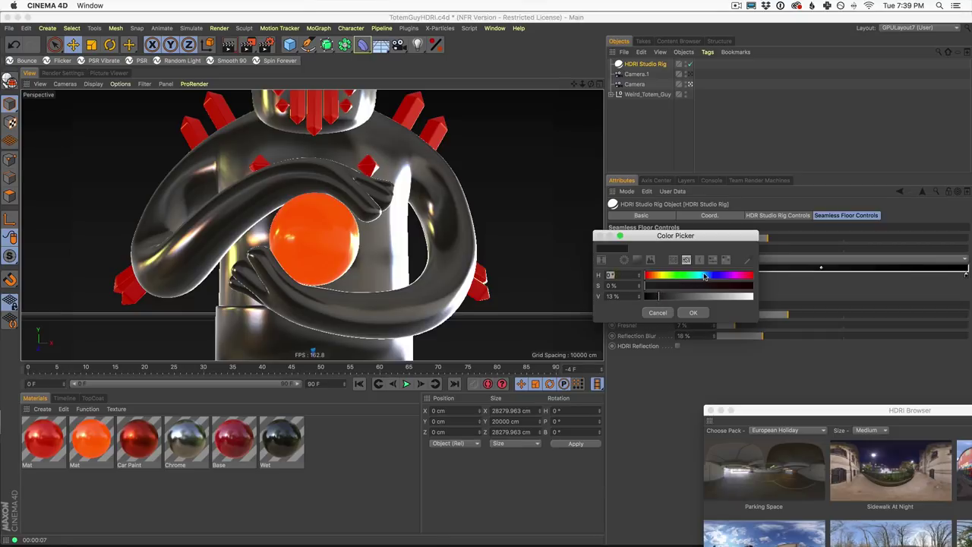
pyautogui.click(708, 275)
pyautogui.click(696, 286)
pyautogui.click(683, 296)
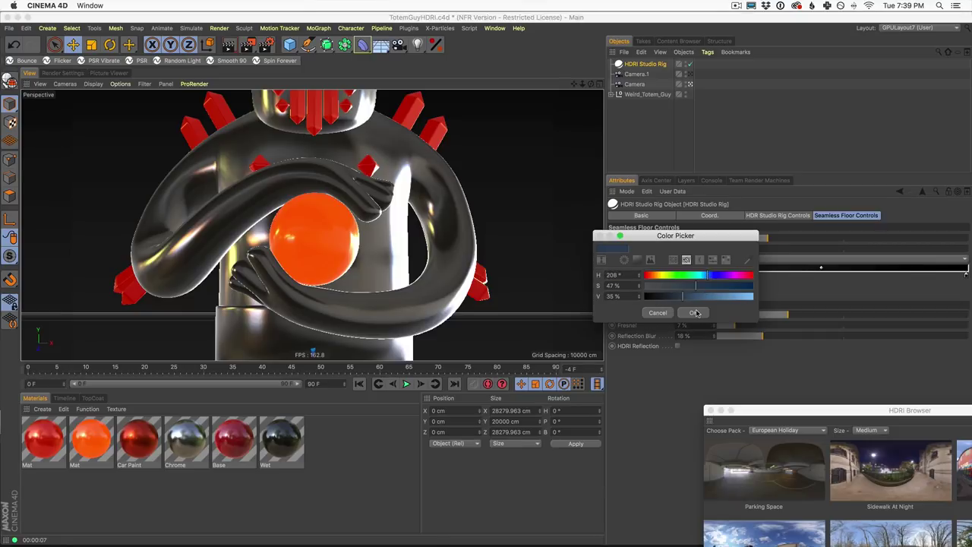
pyautogui.click(694, 313)
pyautogui.click(229, 45)
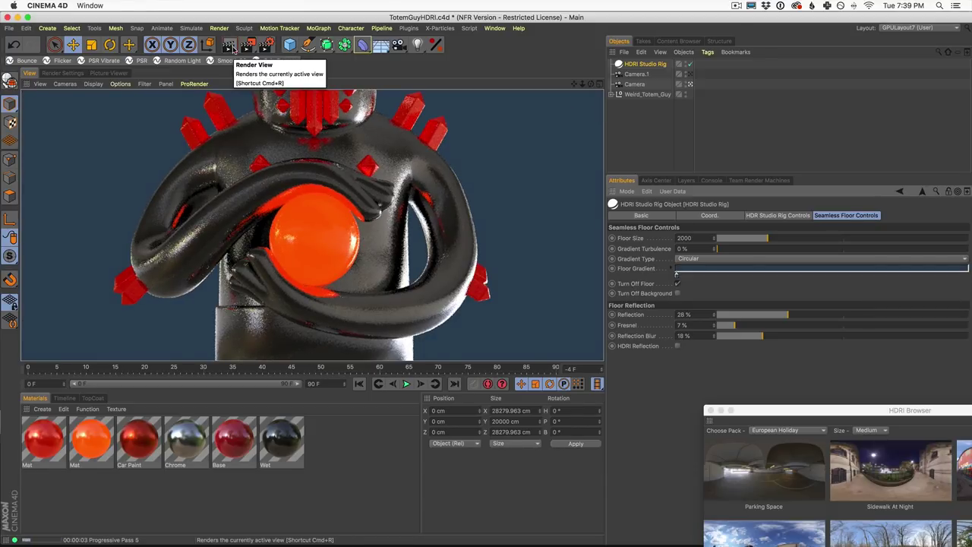
pyautogui.click(60, 74)
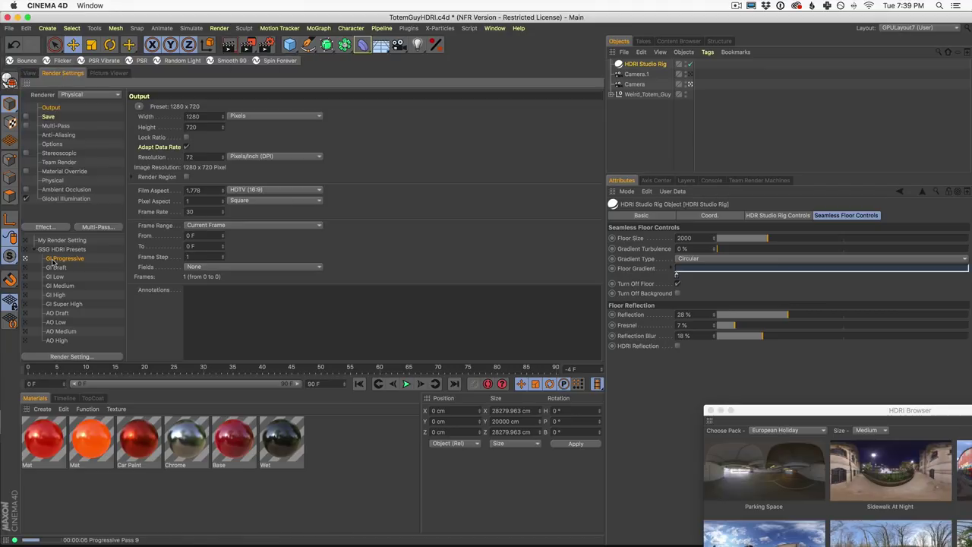
# Switch the render preset to GI Medium and return to the viewport render of the totem
pyautogui.click(24, 286)
pyautogui.click(31, 74)
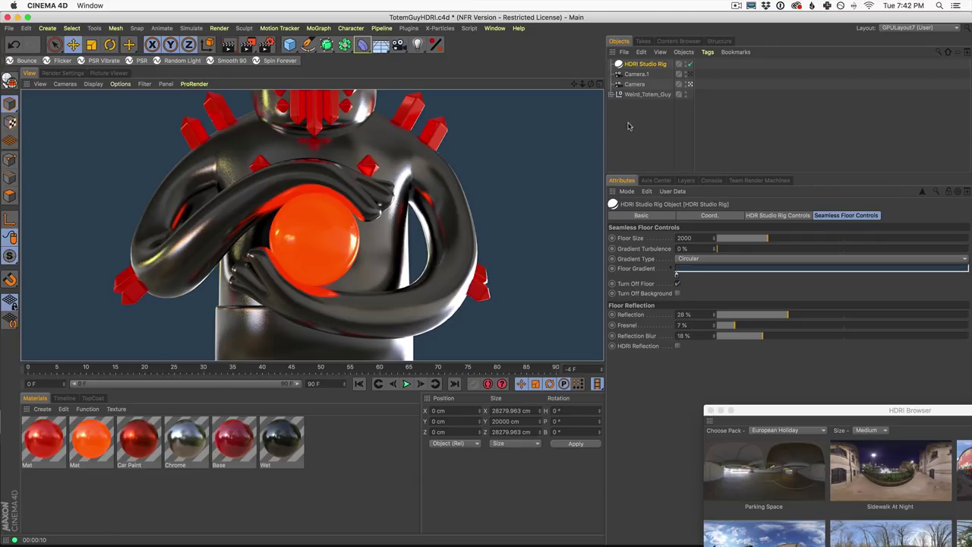
# Switch to the LightKitProJeepGPU.c4d document and render the Jeep in the viewport
pyautogui.click(494, 28)
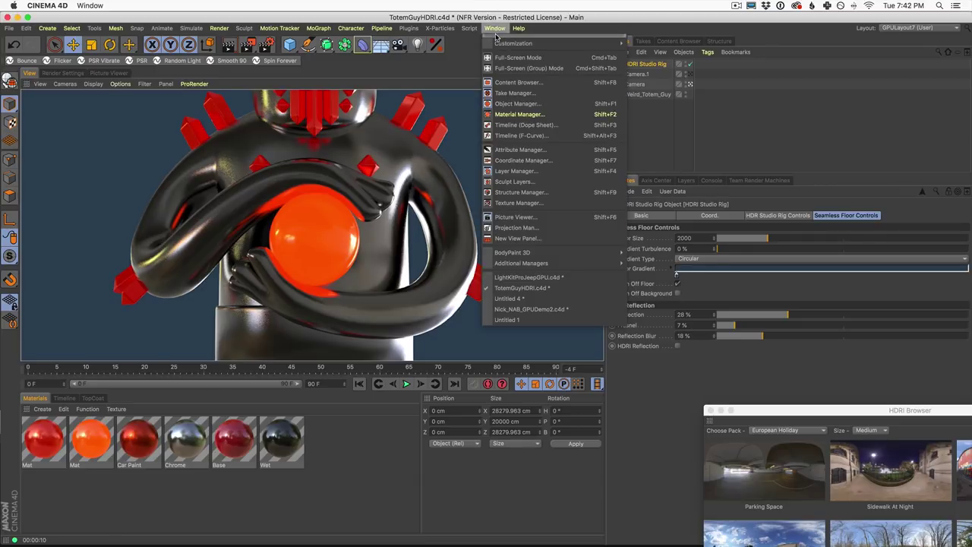
pyautogui.click(512, 278)
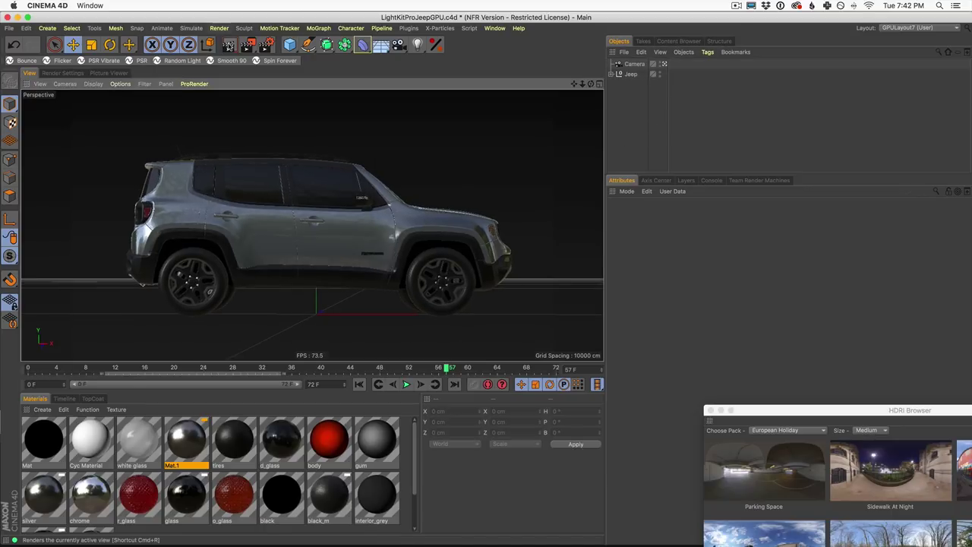
pyautogui.click(221, 63)
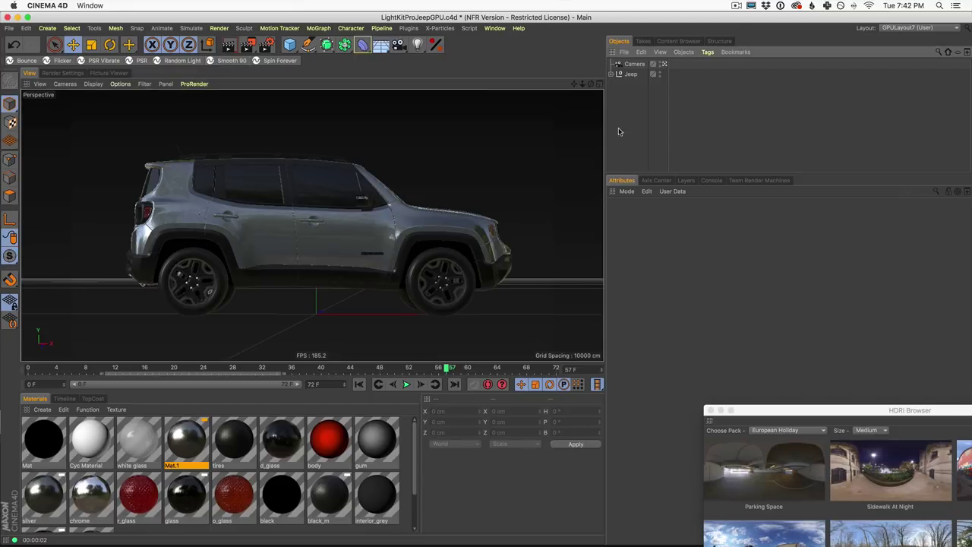
# Add an HDRI Studio Rig to the Jeep scene from the Plugins menu
pyautogui.click(411, 29)
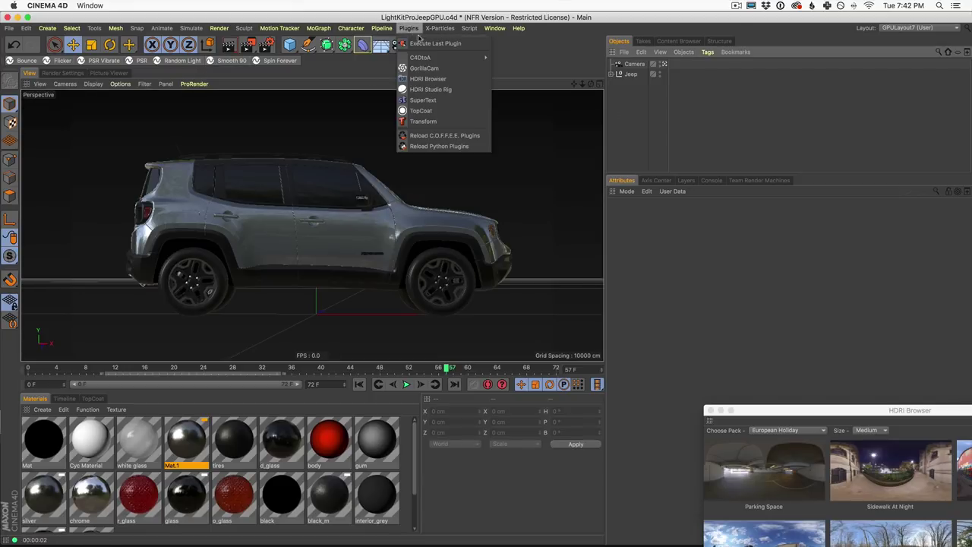
pyautogui.click(426, 89)
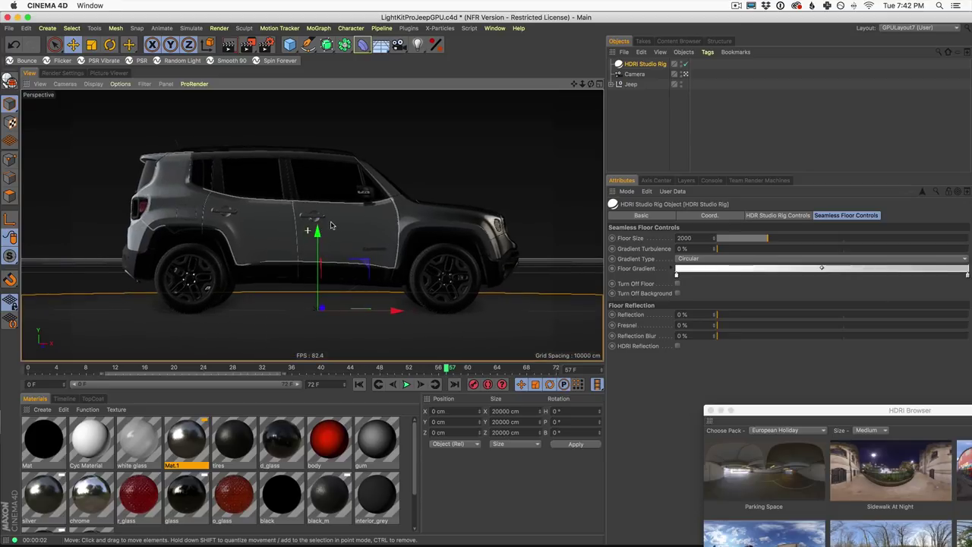
pyautogui.click(776, 216)
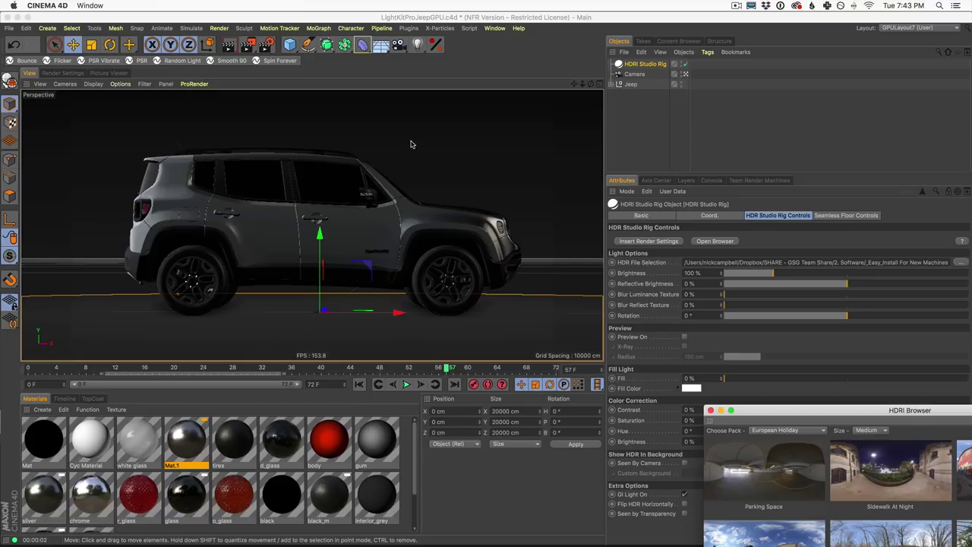
# Apply the GSG PRO STUDIOS METAL 001 HDRI from the Pro Studios Metal pack
pyautogui.moveTo(836, 410); pyautogui.dragTo(830, 399)
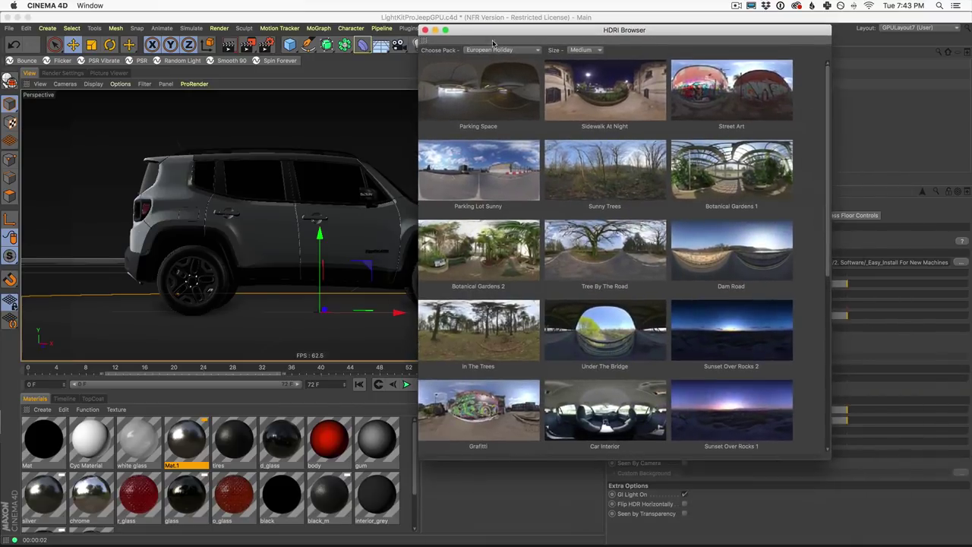
pyautogui.click(489, 50)
pyautogui.click(504, 145)
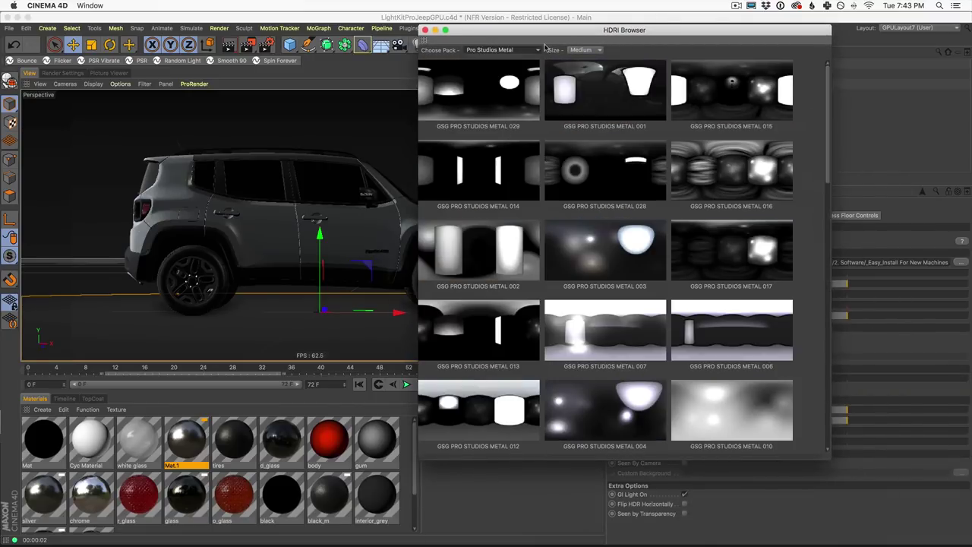
pyautogui.moveTo(637, 50); pyautogui.dragTo(640, 79)
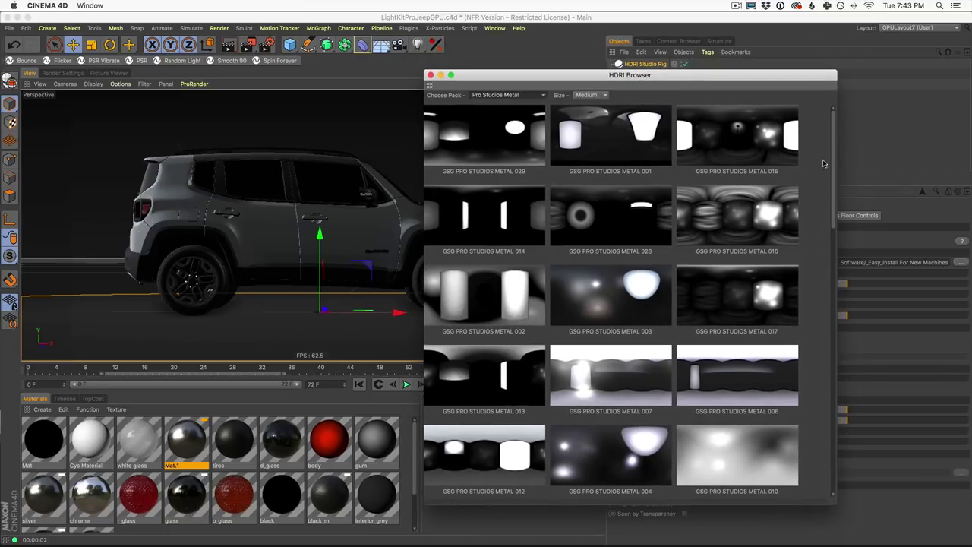
pyautogui.moveTo(831, 161); pyautogui.dragTo(815, 103)
pyautogui.click(625, 146)
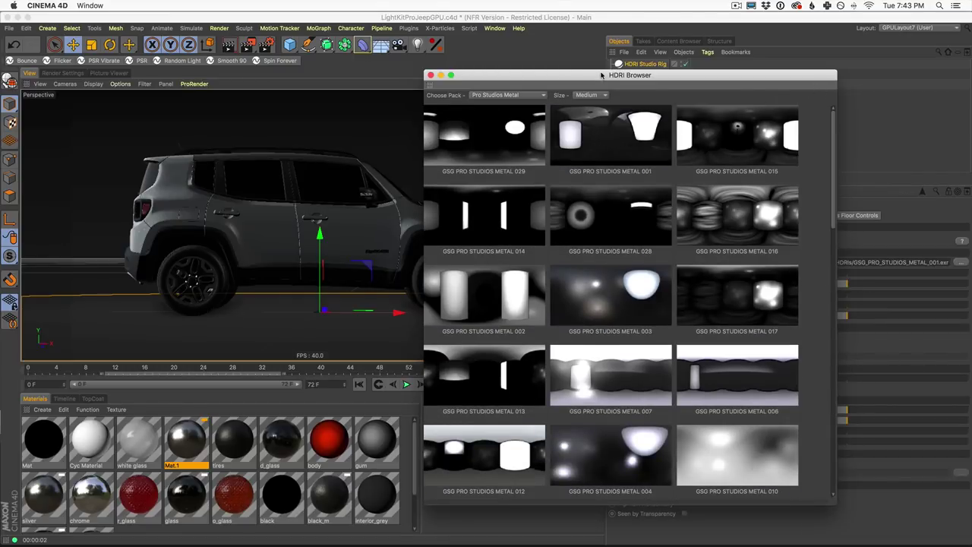
# Close the HDRI browser, rotate the HDRI to -40° and render the Jeep
pyautogui.moveTo(600, 77); pyautogui.dragTo(651, 78)
pyautogui.moveTo(535, 81); pyautogui.dragTo(734, 355)
pyautogui.click(662, 356)
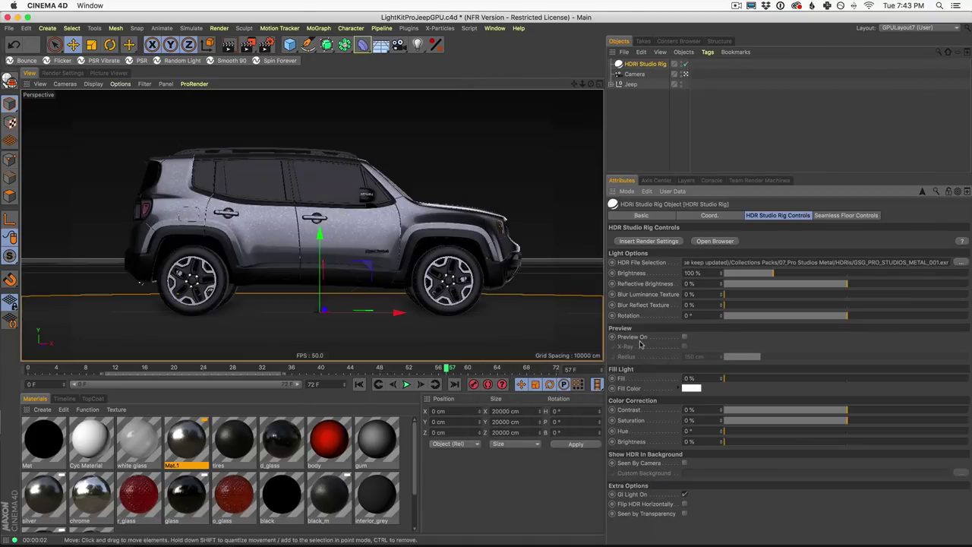
pyautogui.moveTo(845, 319); pyautogui.dragTo(820, 319)
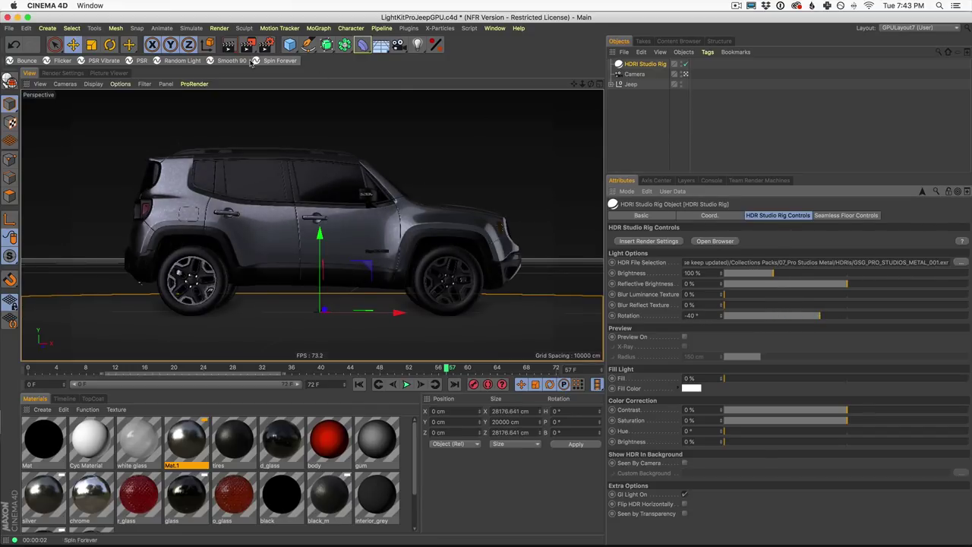
pyautogui.click(229, 45)
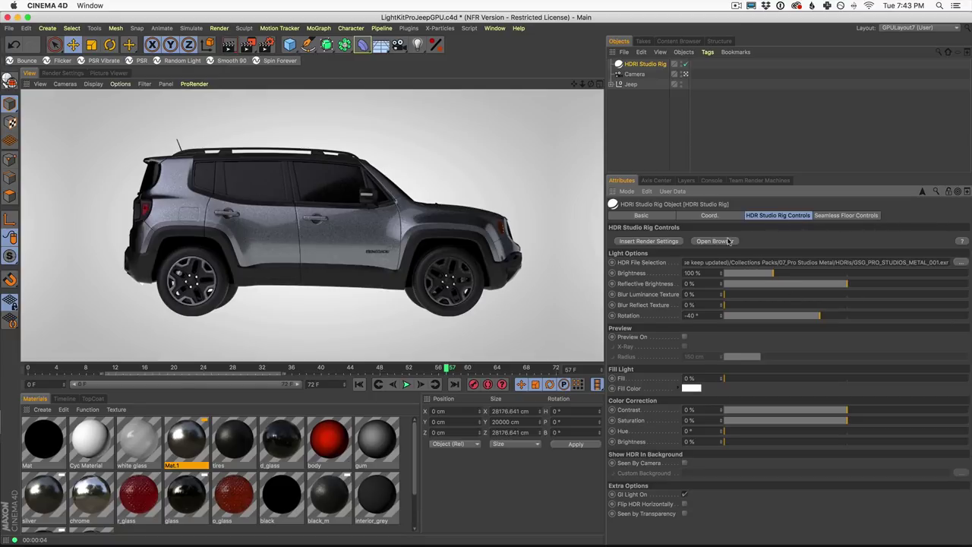
# Darken both Floor Gradient knots to about 17% brightness
pyautogui.click(846, 217)
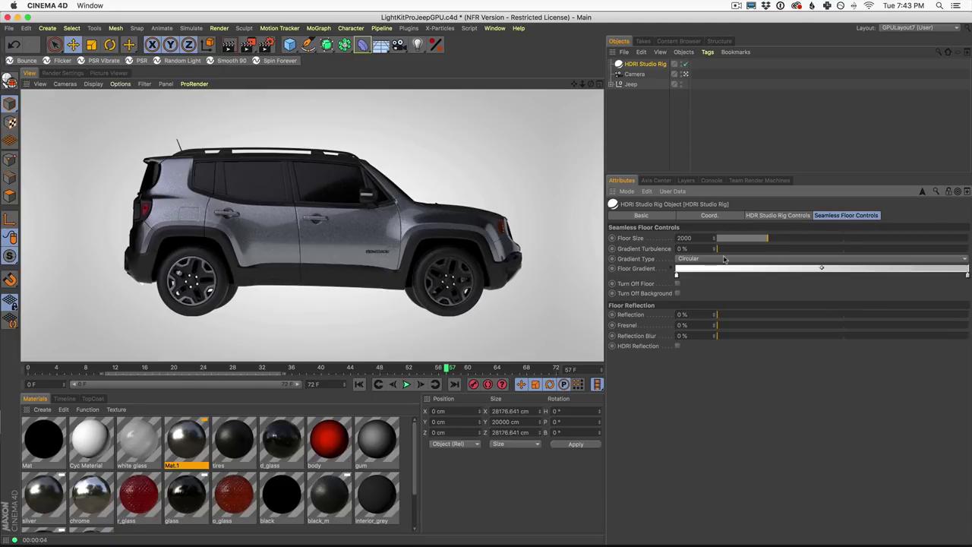
pyautogui.doubleClick(677, 276)
pyautogui.moveTo(656, 297); pyautogui.dragTo(663, 297)
pyautogui.click(693, 314)
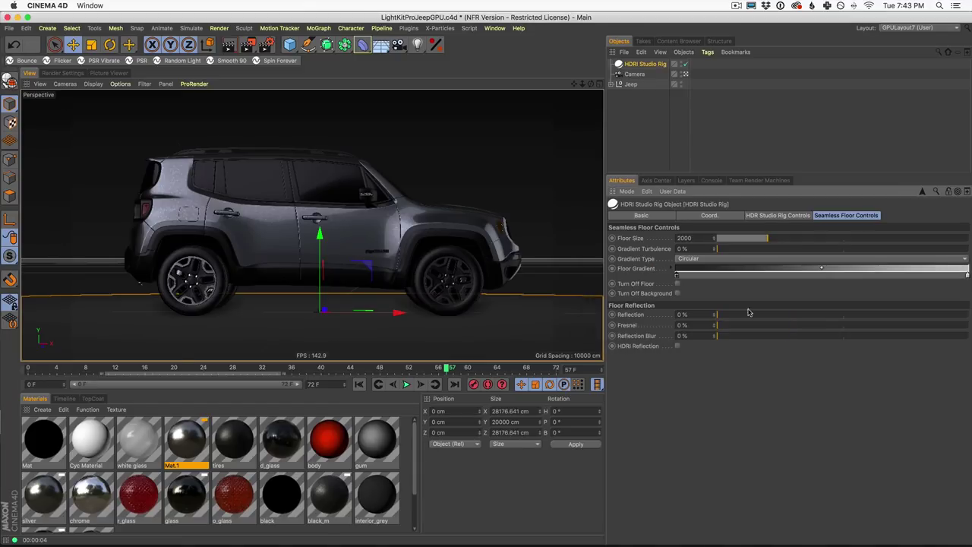
pyautogui.doubleClick(968, 277)
pyautogui.click(868, 298)
pyautogui.click(908, 311)
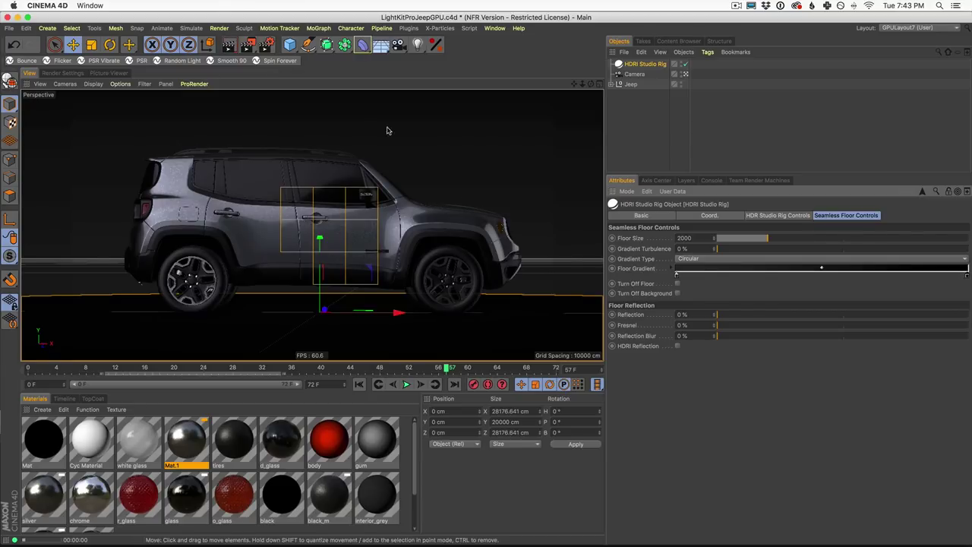
# Tint the left gradient knot blue at H 226°, S 20%
pyautogui.doubleClick(677, 275)
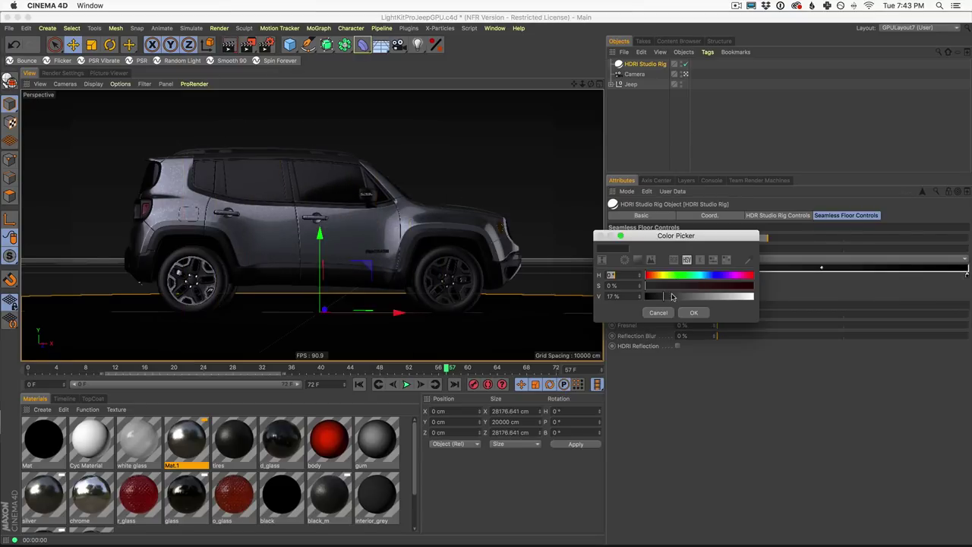
pyautogui.moveTo(655, 286)
pyautogui.mouseDown()
pyautogui.moveTo(675, 287)
pyautogui.moveTo(666, 286)
pyautogui.mouseUp()
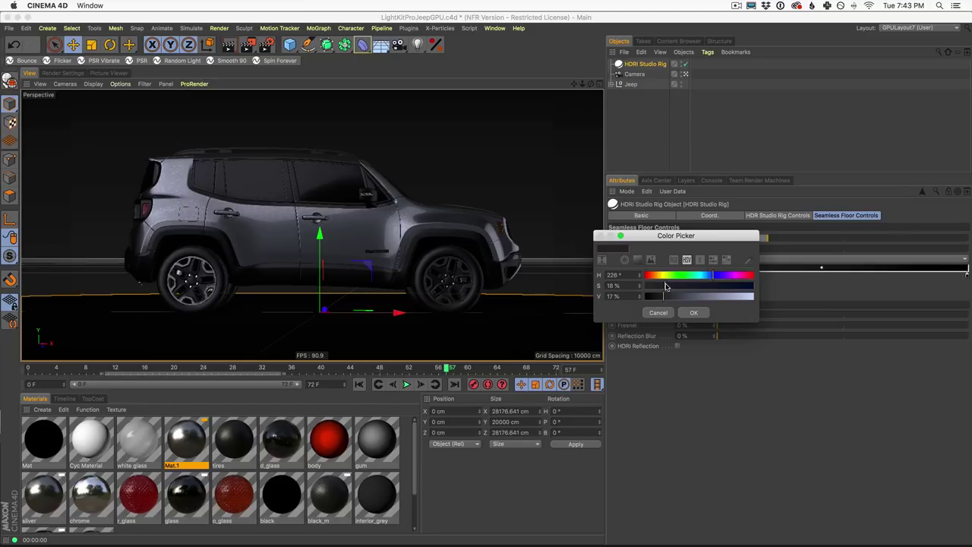
pyautogui.click(694, 313)
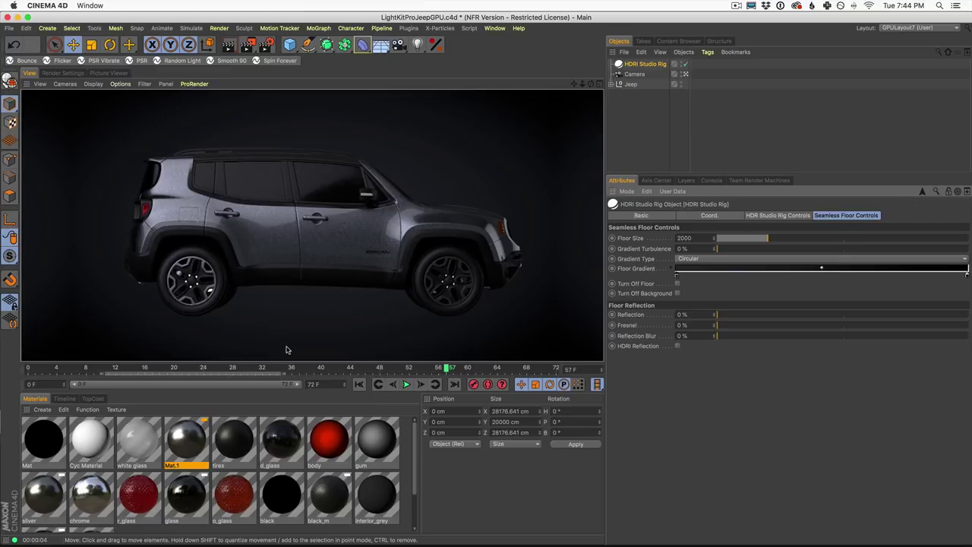
# Set floor Reflection 43%, Fresnel 19% and Reflection Blur 26%, then render a preview
pyautogui.click(790, 217)
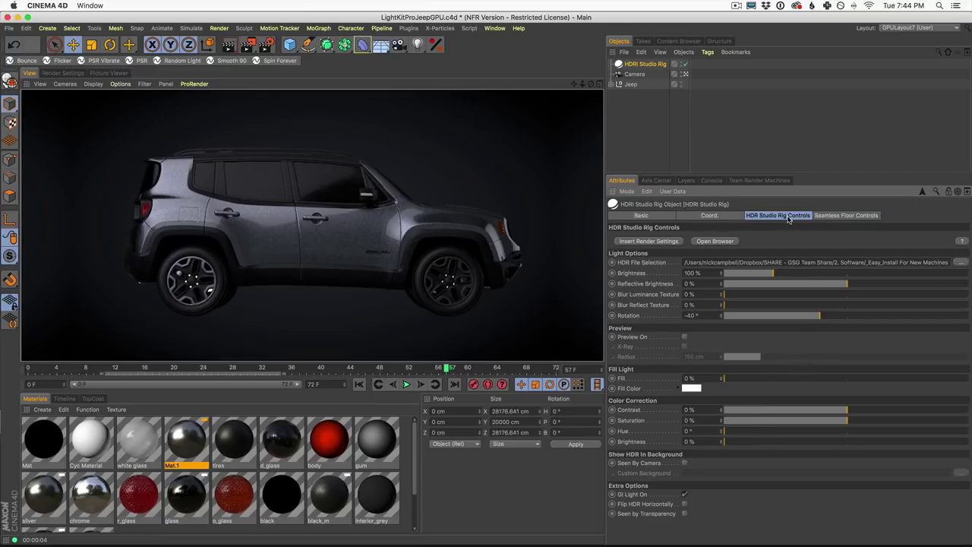
pyautogui.click(841, 216)
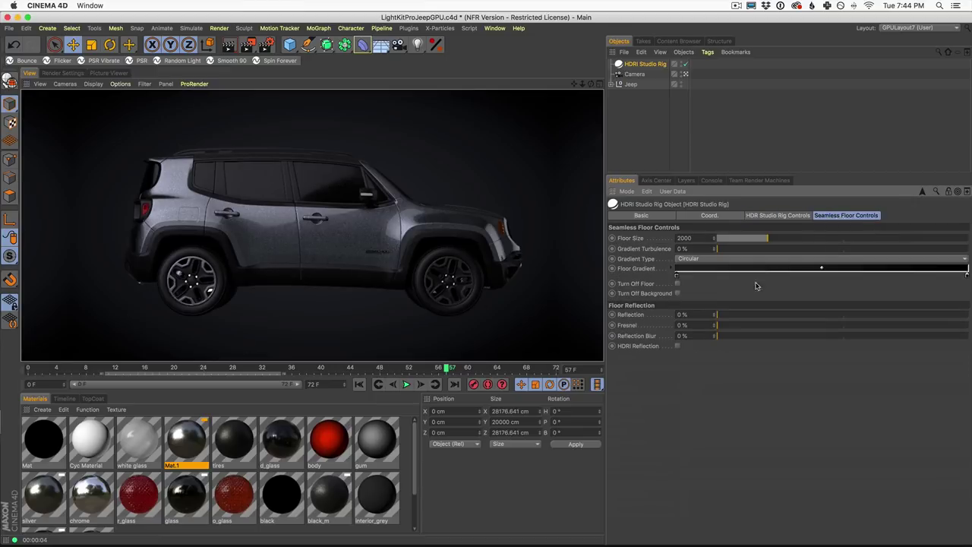
pyautogui.click(826, 315)
pyautogui.click(784, 336)
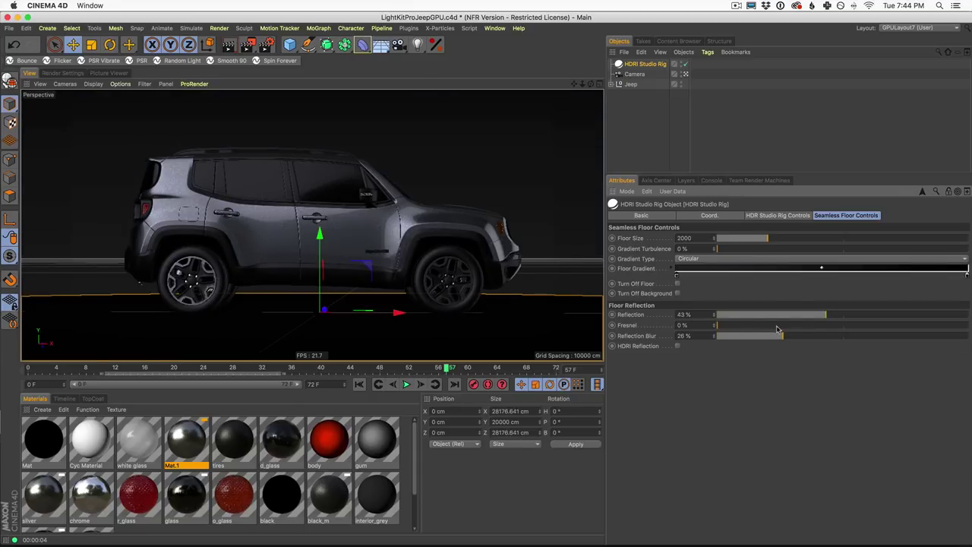
pyautogui.click(763, 325)
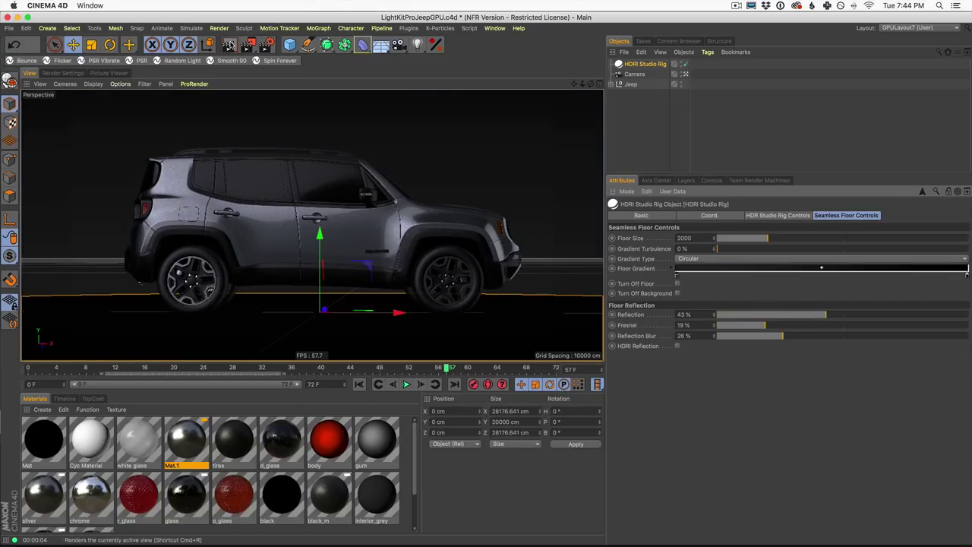
pyautogui.click(230, 45)
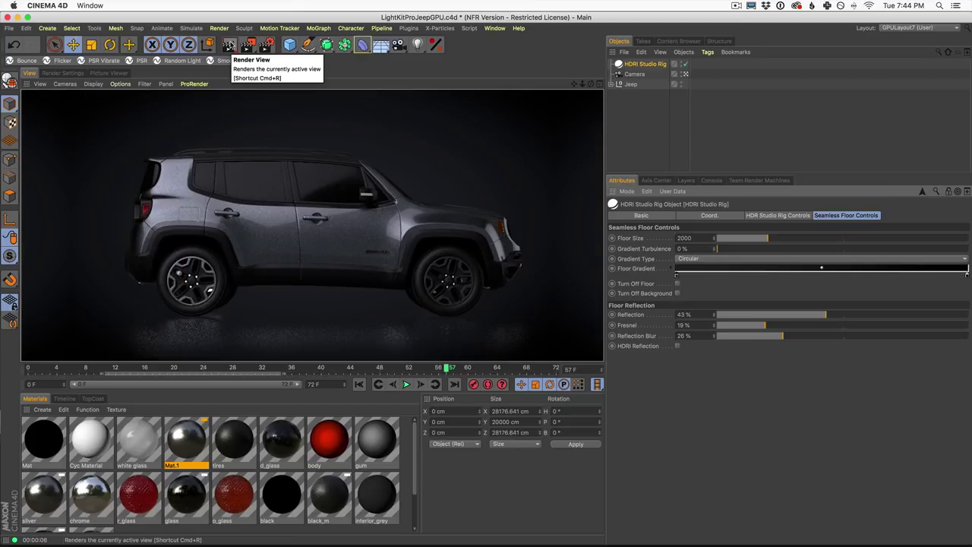
pyautogui.click(793, 216)
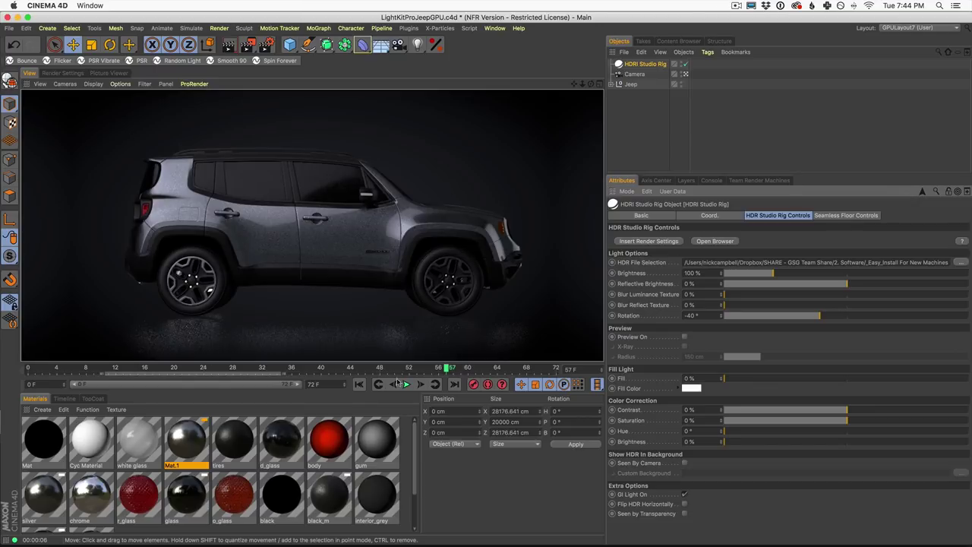
# Insert the GSG HDRI render presets, select GI Progressive, and return to the view
pyautogui.click(655, 241)
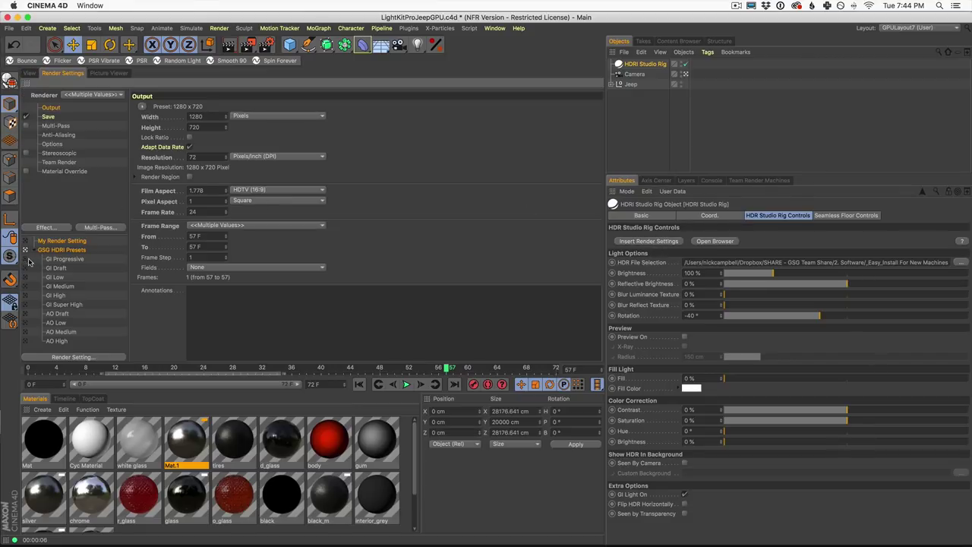
pyautogui.click(28, 259)
pyautogui.click(28, 73)
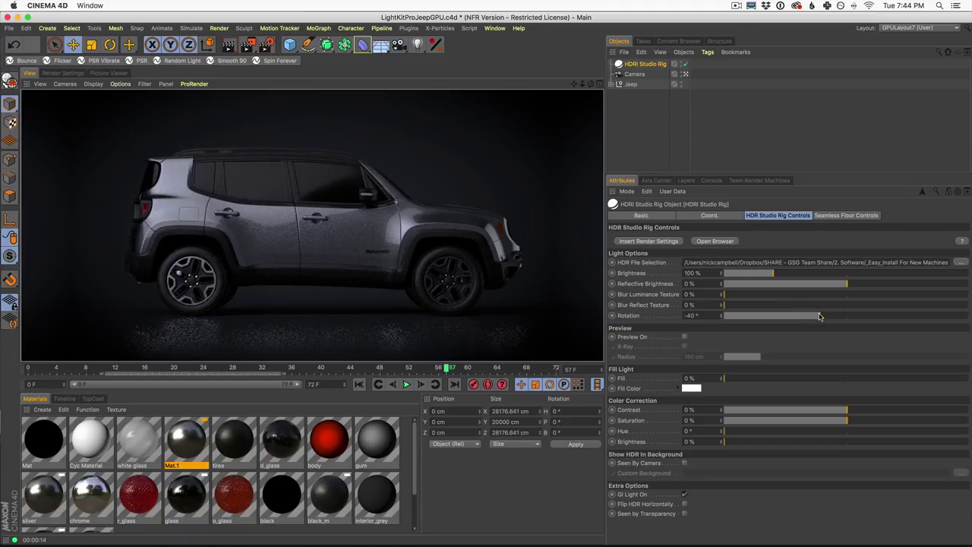
# Rotate the HDRI to -38°, set Brightness to 120 and re-render the Jeep
pyautogui.moveTo(820, 317)
pyautogui.mouseDown()
pyautogui.moveTo(828, 315)
pyautogui.moveTo(819, 316)
pyautogui.mouseUp()
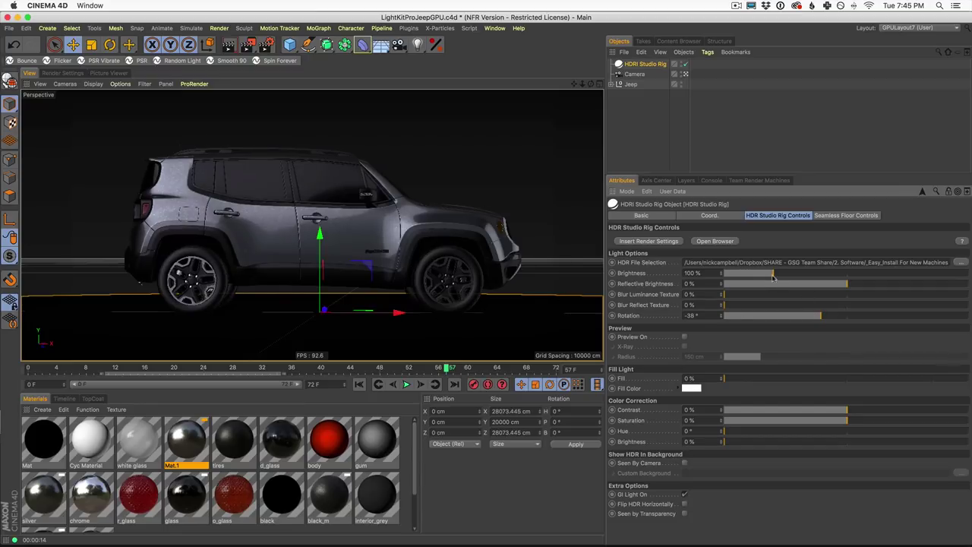
pyautogui.click(698, 273)
pyautogui.write('120')
pyautogui.press('Return')
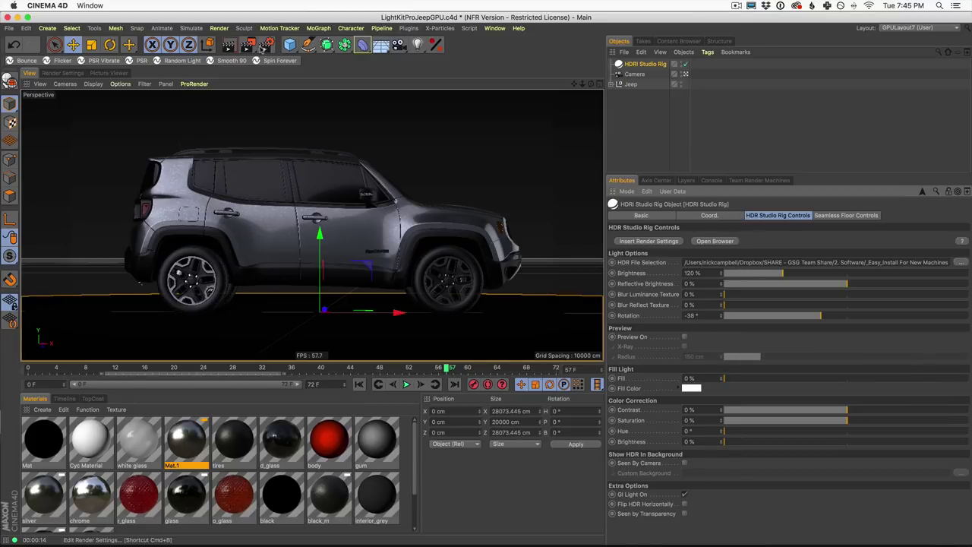
pyautogui.click(229, 47)
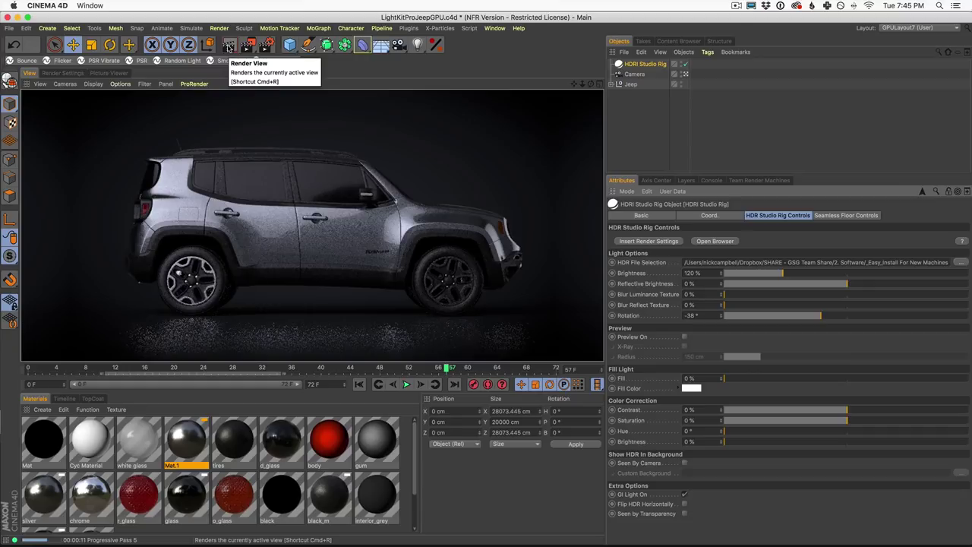
pyautogui.click(64, 75)
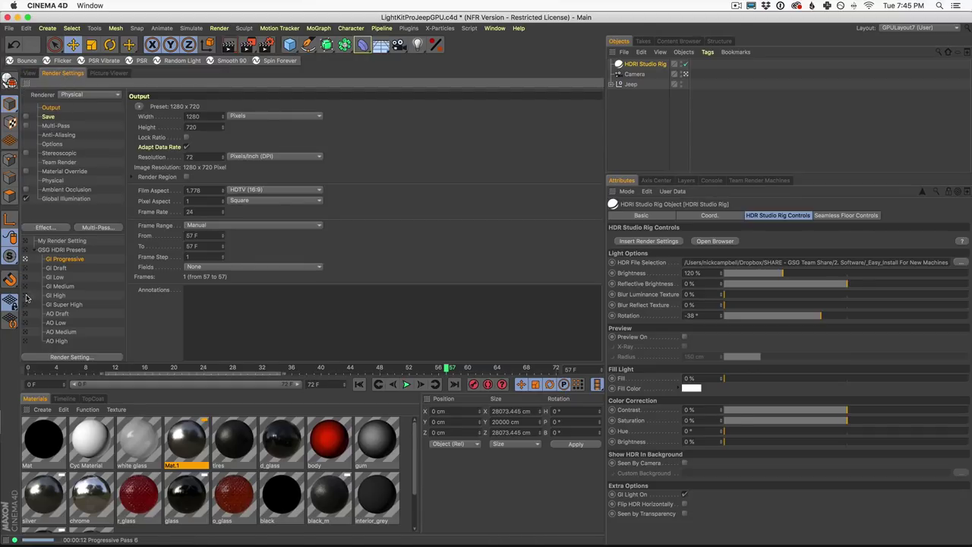
pyautogui.click(30, 73)
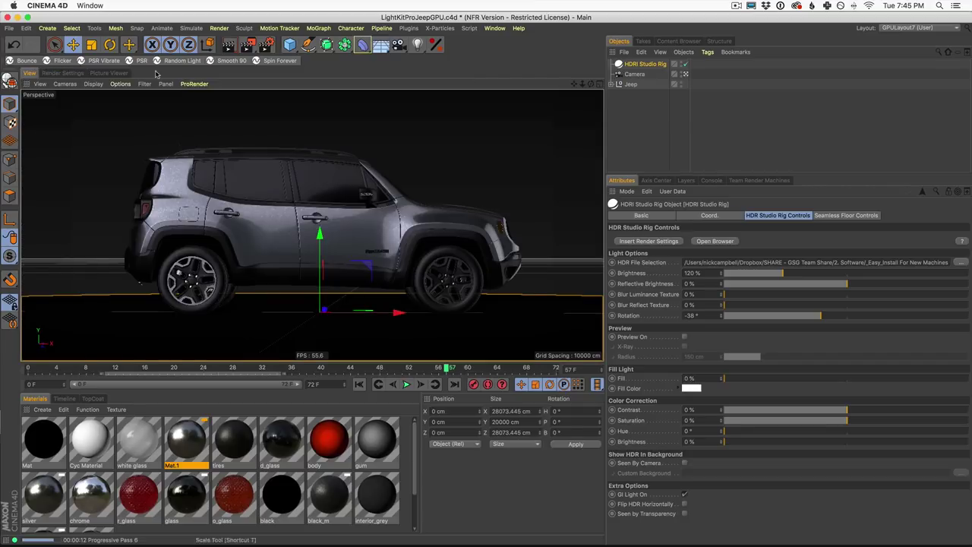
pyautogui.click(63, 73)
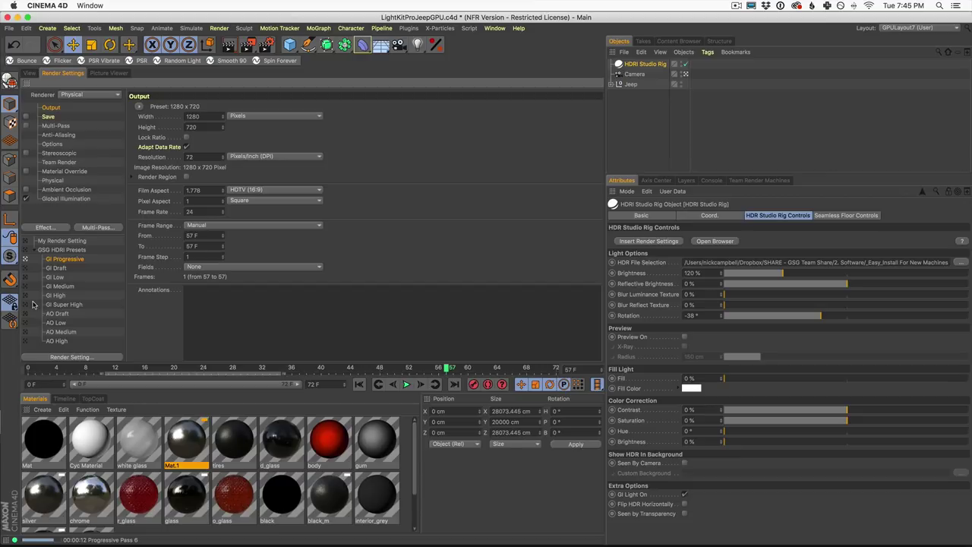
pyautogui.click(29, 73)
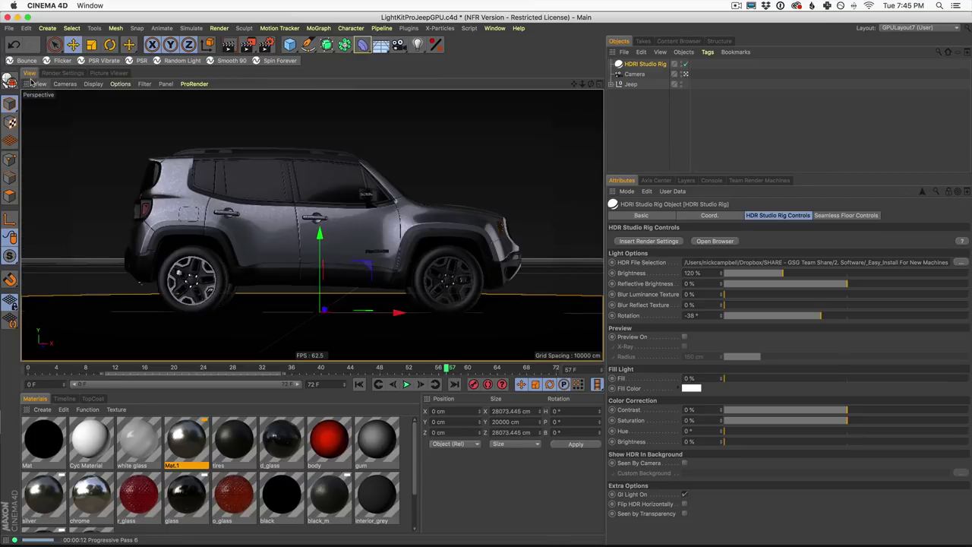
# Apply Creative_Office.exr from the Commercial Locations pack and drag Rotation to -146°
pyautogui.click(714, 240)
pyautogui.moveTo(648, 111); pyautogui.dragTo(536, 23)
pyautogui.click(536, 43)
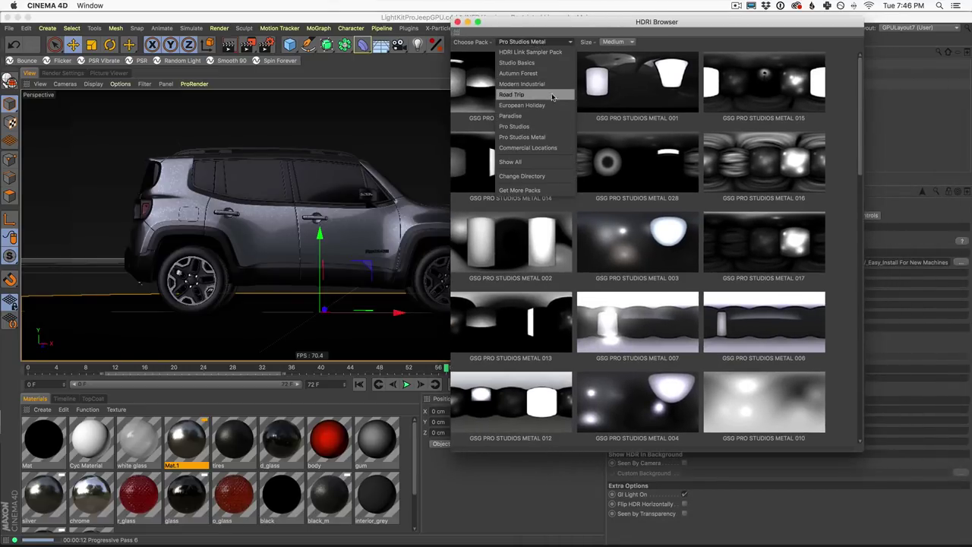
pyautogui.click(548, 149)
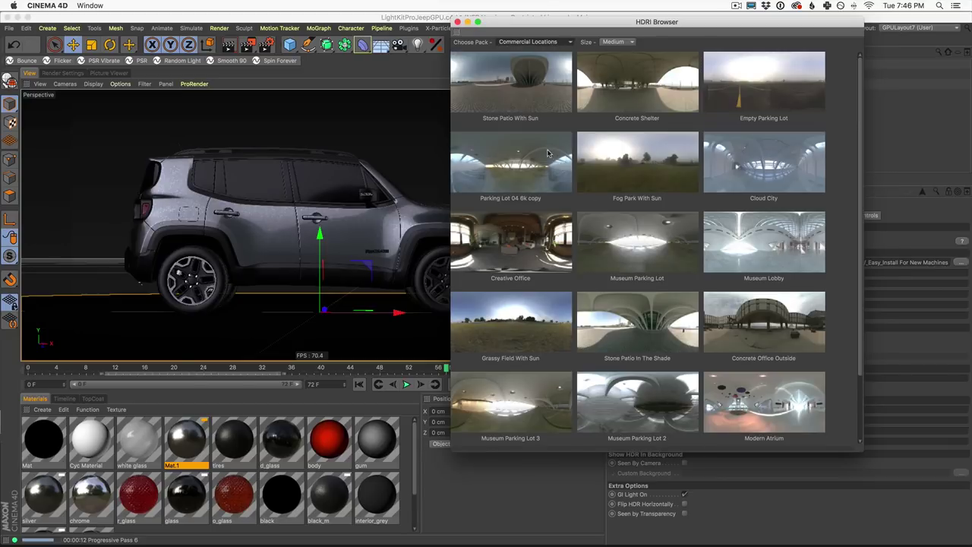
pyautogui.click(541, 251)
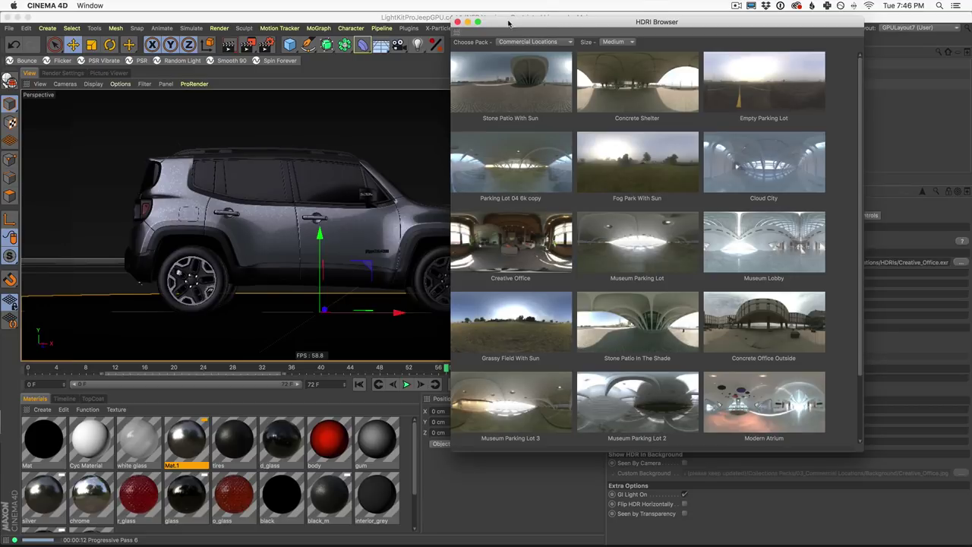
pyautogui.moveTo(510, 22); pyautogui.dragTo(515, 34)
pyautogui.click(463, 35)
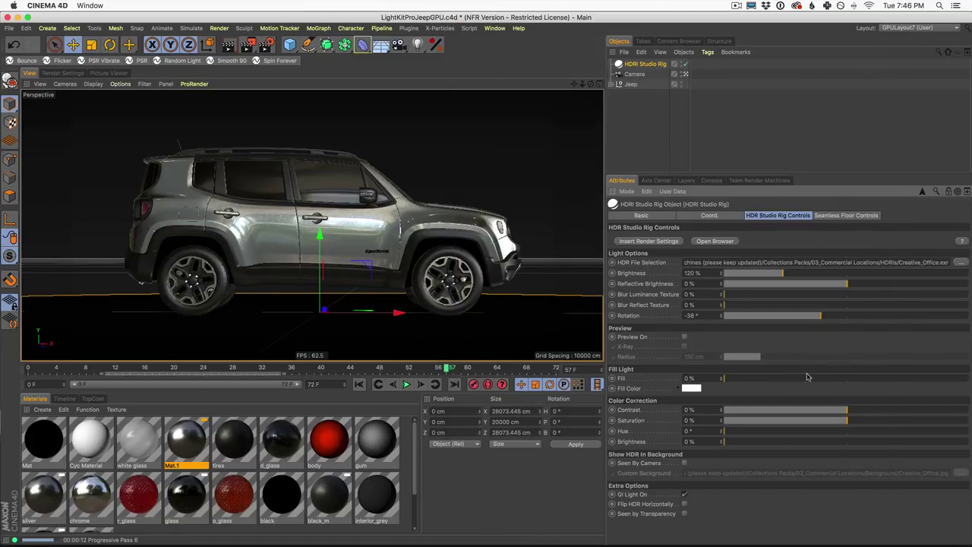
pyautogui.moveTo(821, 316); pyautogui.dragTo(747, 315)
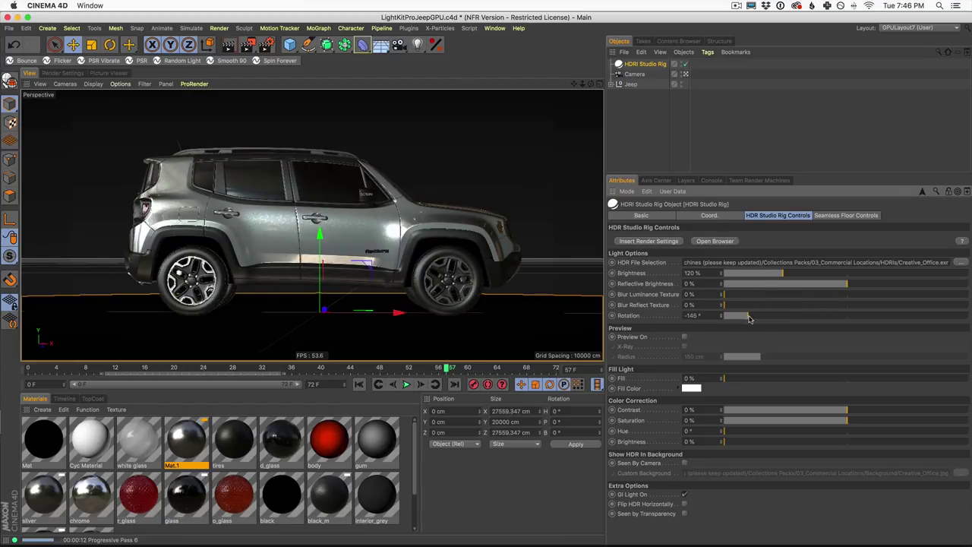
# Tint the left Floor Gradient knot a saturated purple
pyautogui.click(857, 217)
pyautogui.doubleClick(676, 275)
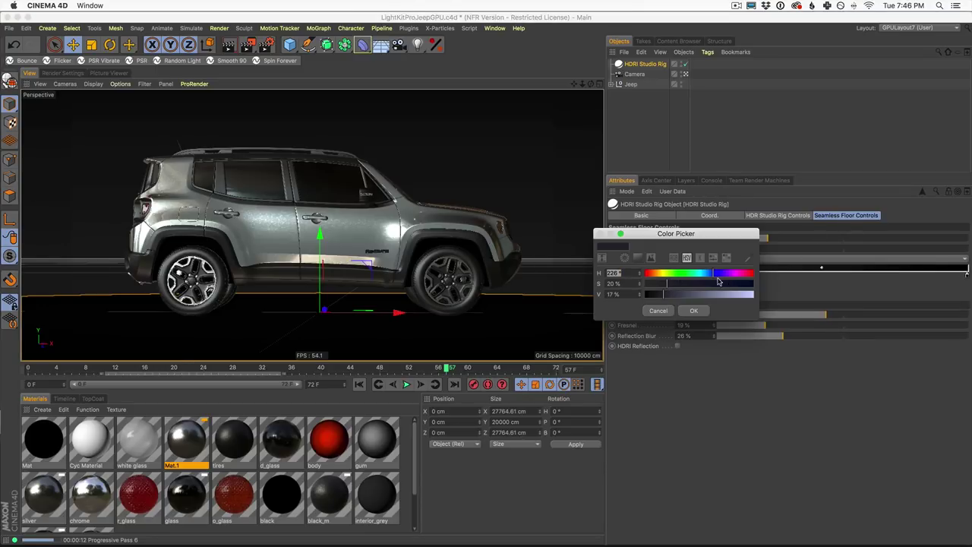
pyautogui.click(736, 275)
pyautogui.click(695, 285)
pyautogui.click(688, 294)
pyautogui.click(708, 285)
pyautogui.click(708, 286)
pyautogui.click(693, 312)
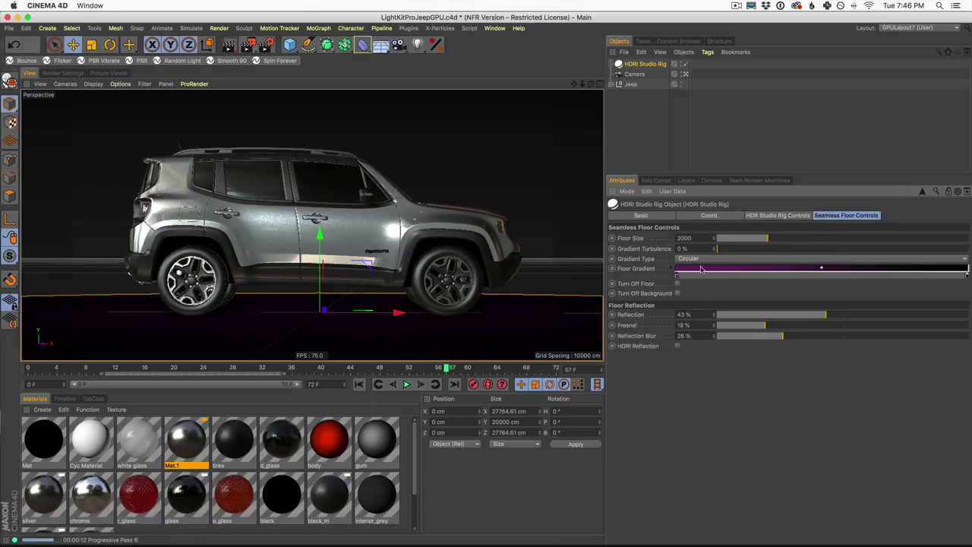
# Shift that knot's hue to blue (H 238°, S 58%, V 40%)
pyautogui.doubleClick(677, 277)
pyautogui.moveTo(728, 274); pyautogui.dragTo(710, 274)
pyautogui.click(691, 312)
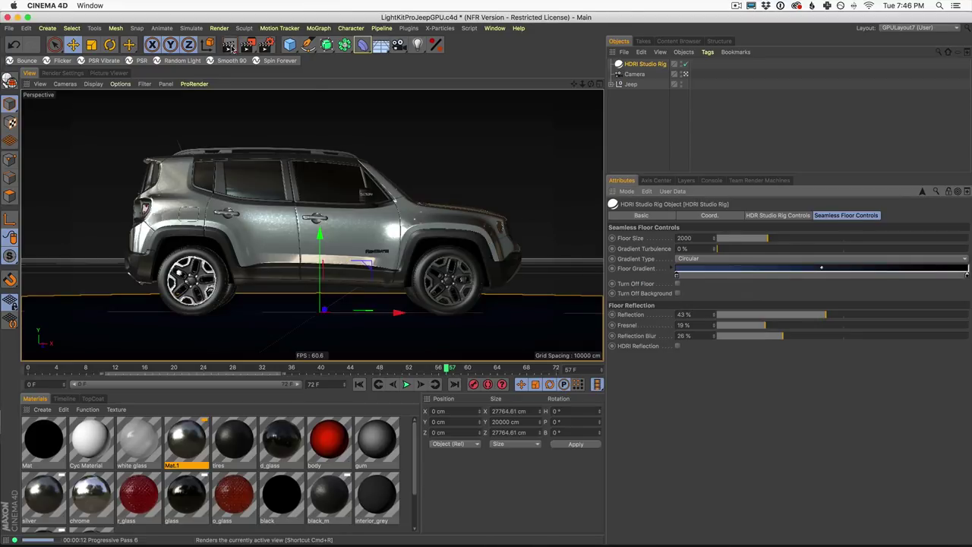